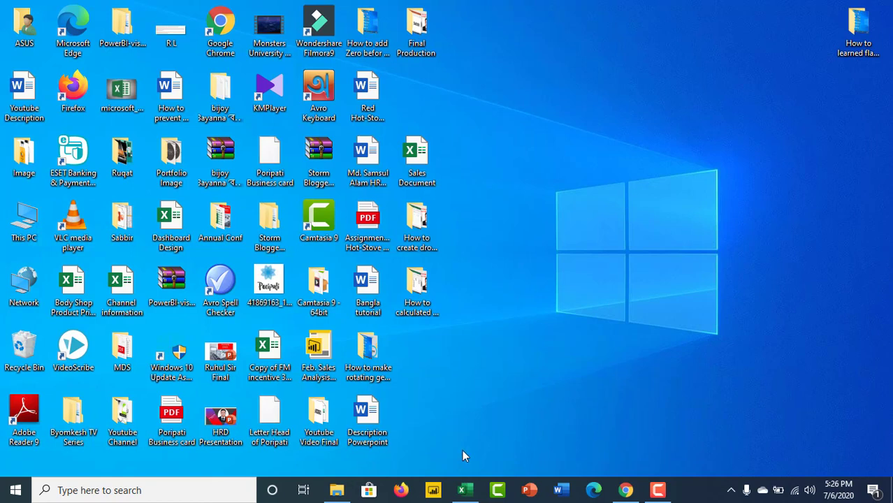
Switch to the Sales Document workbook in Excel and set the data validation of cell E8 to allow a List
{"action": "left_click", "coordinate": [463, 492]}
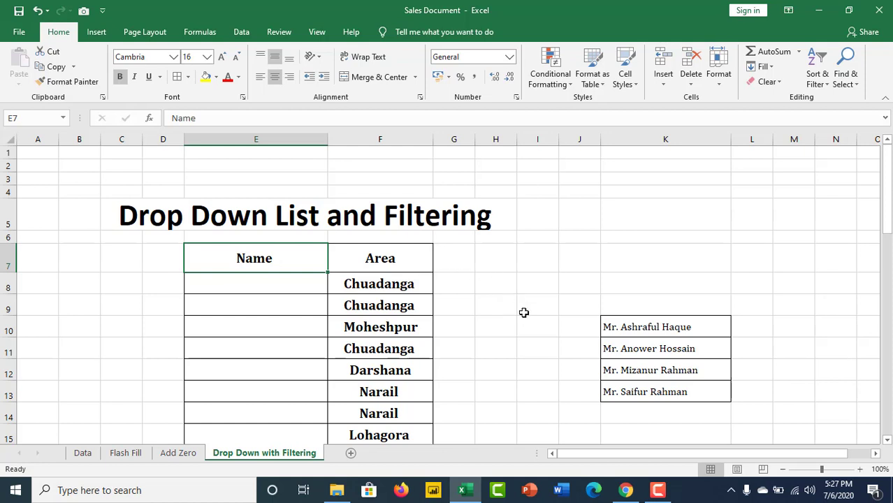
{"action": "scroll", "coordinate": [263, 326], "scroll_direction": "down", "scroll_amount": 1}
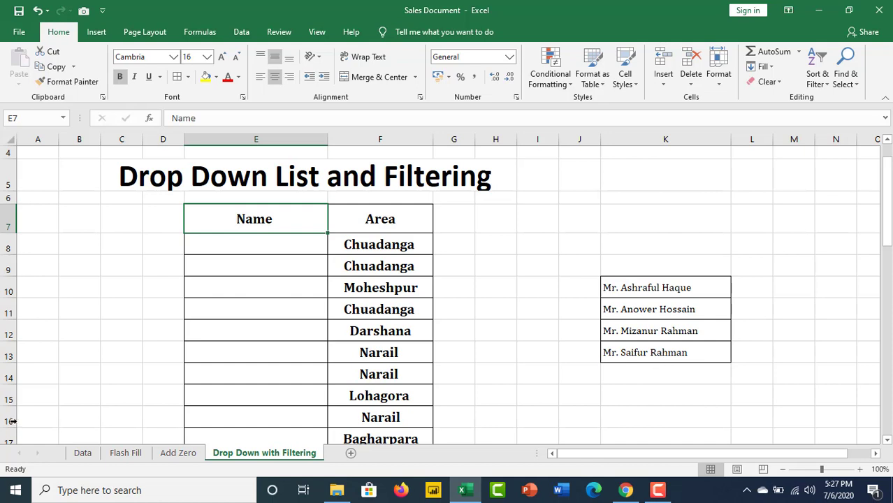
{"action": "left_click", "coordinate": [281, 247]}
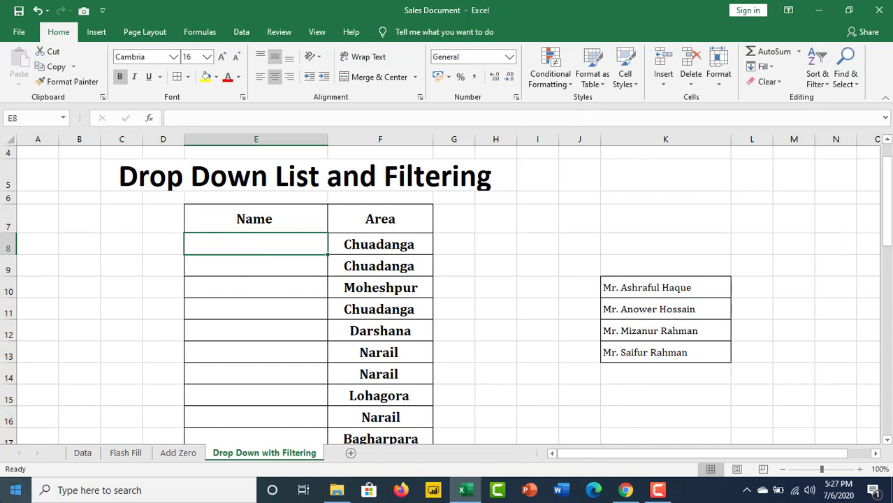
{"action": "left_click", "coordinate": [240, 32]}
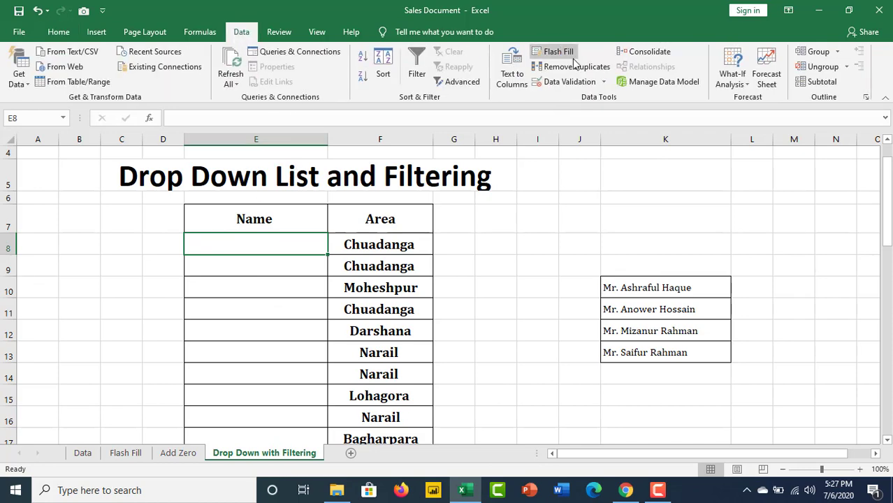
{"action": "left_click", "coordinate": [594, 84]}
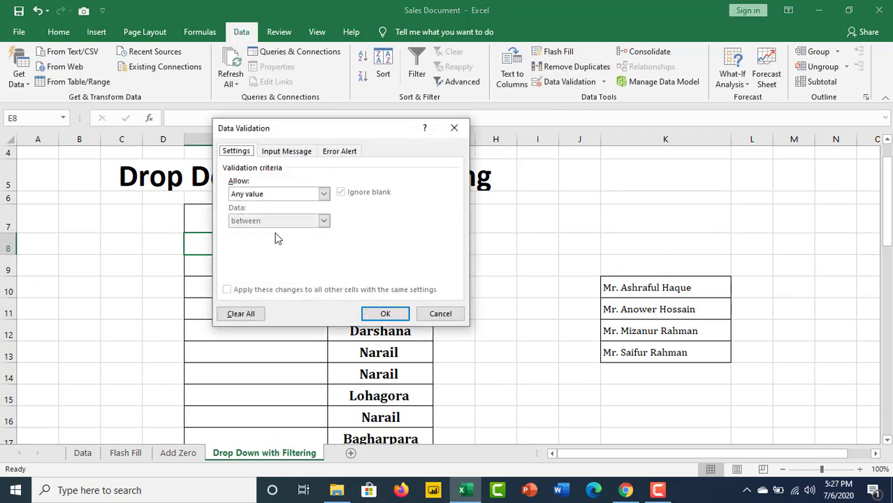
{"action": "left_click", "coordinate": [324, 195]}
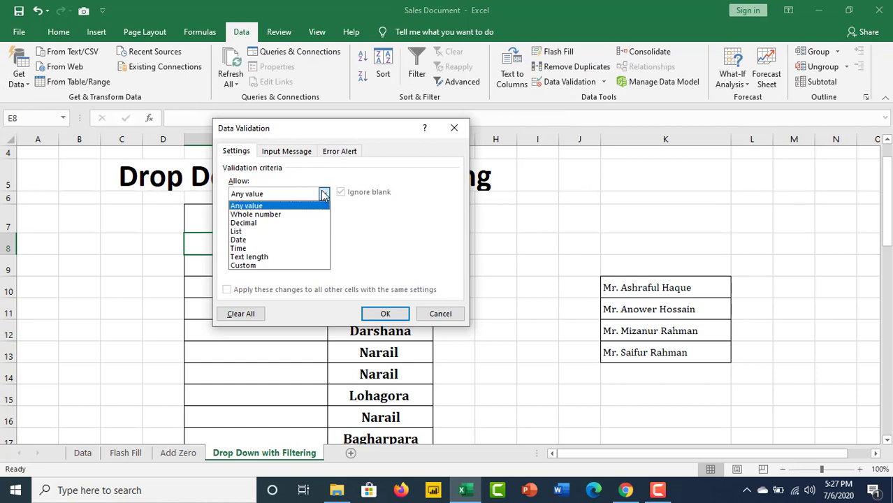
{"action": "left_click", "coordinate": [243, 232]}
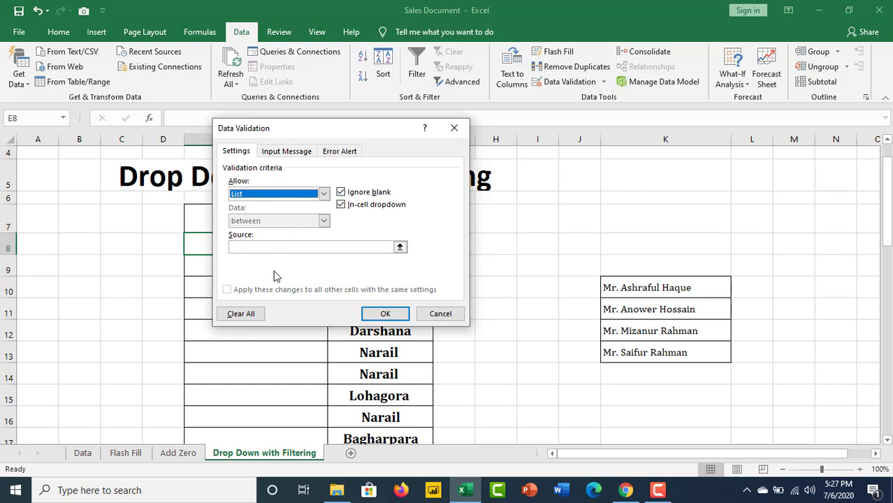
Apply the validation with =$K$10:$K$13 as the list source and view the drop-down choices in E8
{"action": "left_click", "coordinate": [400, 247]}
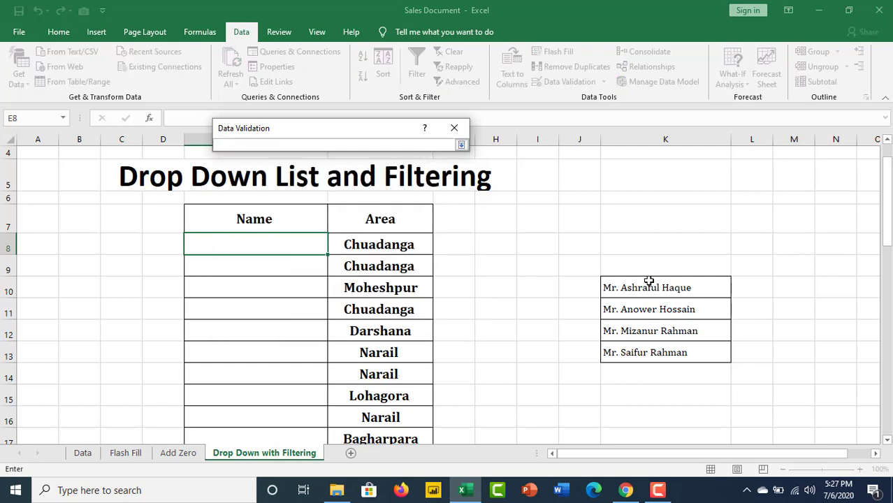
{"action": "left_click_drag", "start_coordinate": [647, 283], "coordinate": [624, 353]}
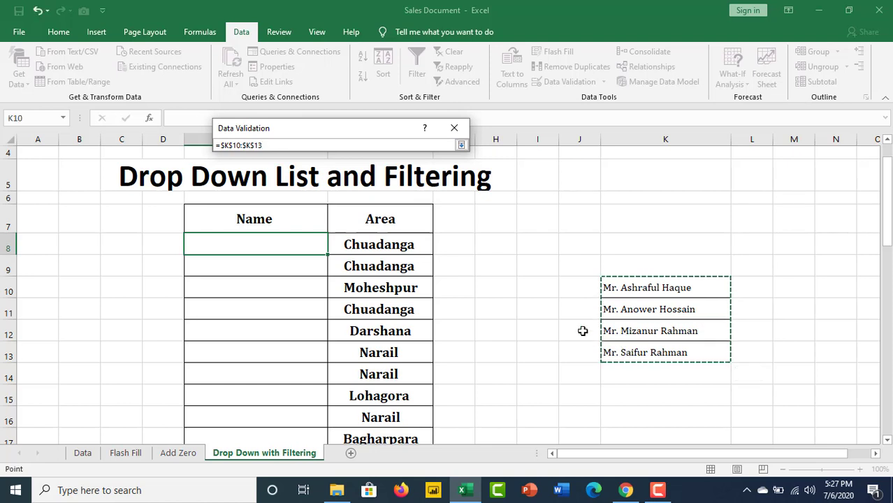
{"action": "left_click", "coordinate": [461, 144]}
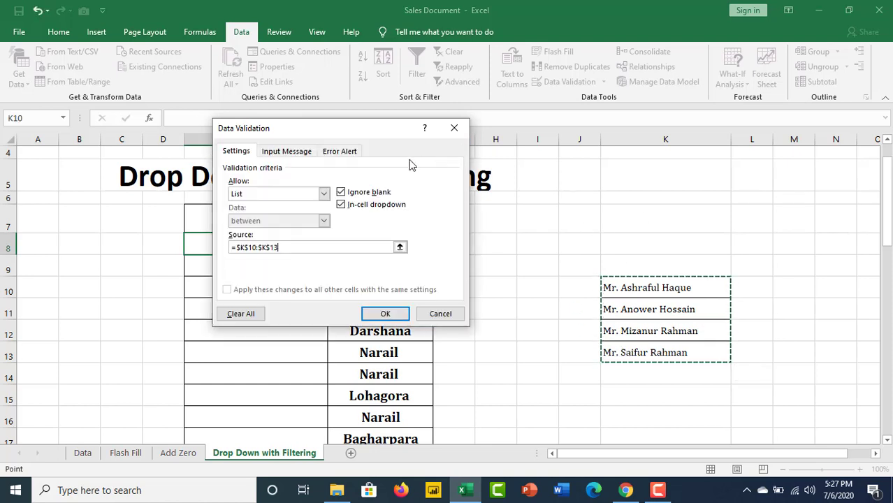
{"action": "left_click", "coordinate": [385, 314]}
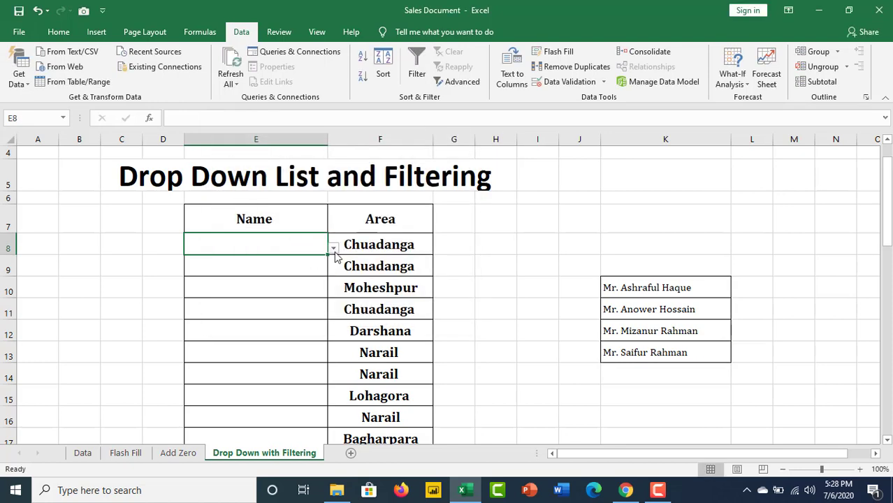
{"action": "left_click", "coordinate": [334, 248]}
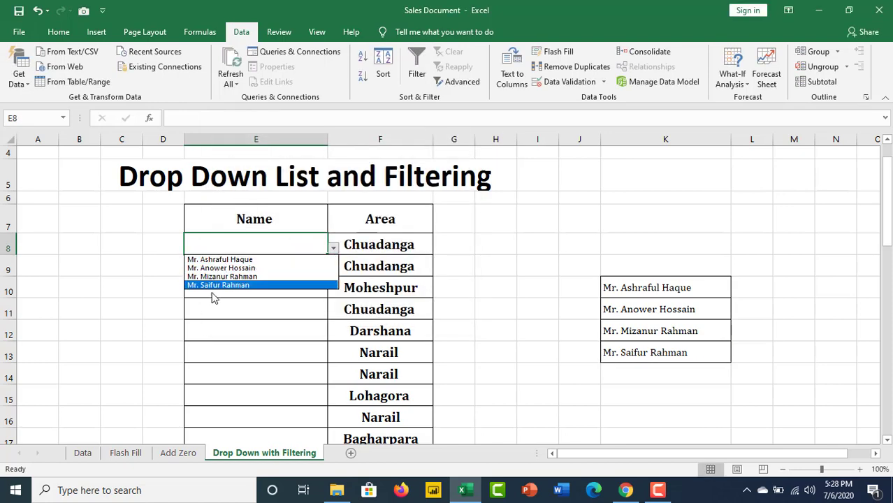
{"action": "key", "text": "Escape"}
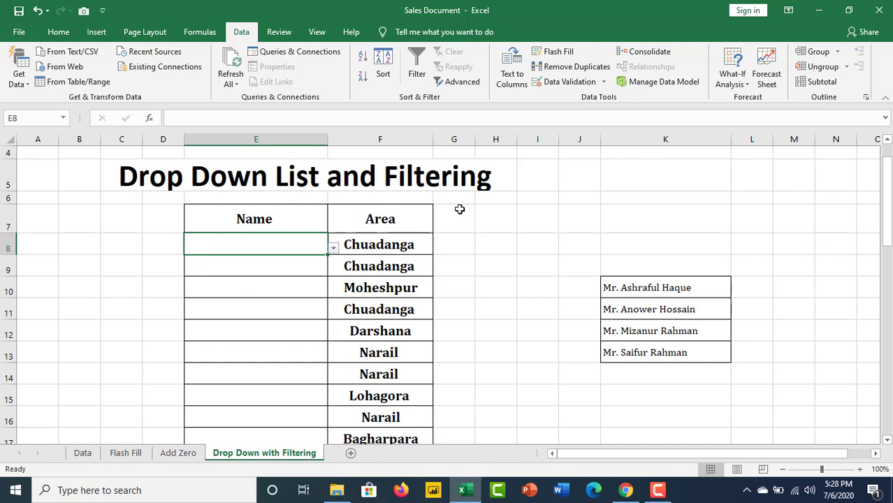
Hide column K, which holds the source names for the drop-down list
{"action": "left_click", "coordinate": [684, 132]}
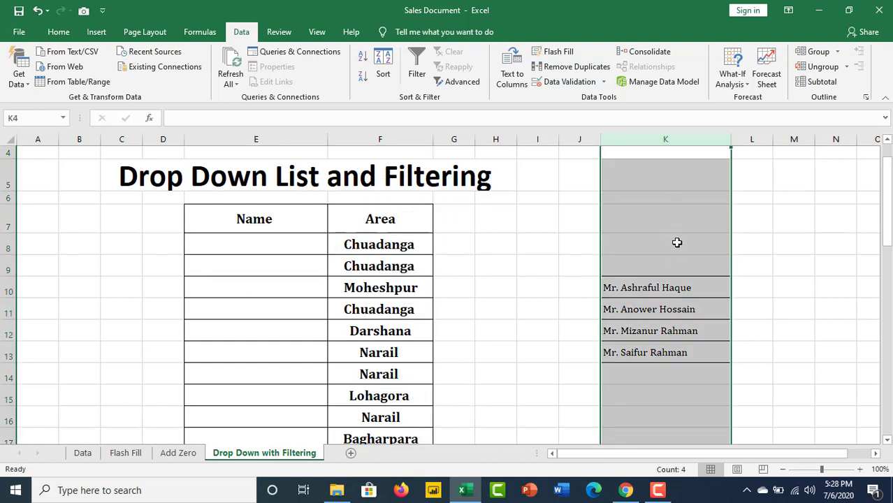
{"action": "right_click", "coordinate": [676, 253]}
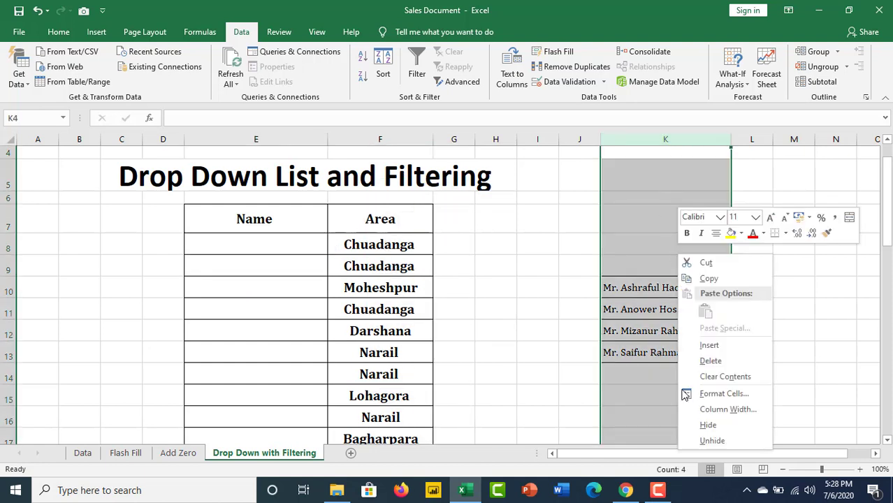
{"action": "left_click", "coordinate": [710, 427]}
{"action": "left_click", "coordinate": [664, 289]}
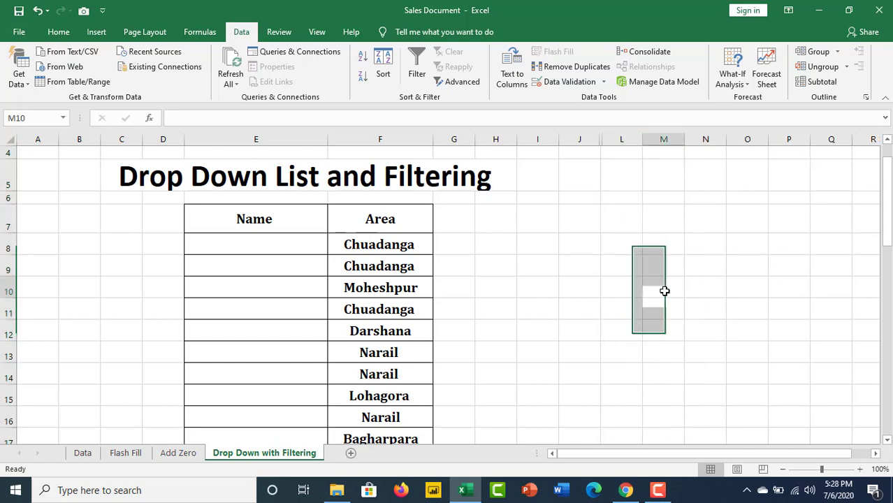
{"action": "scroll", "coordinate": [265, 318], "scroll_direction": "down", "scroll_amount": 3}
{"action": "scroll", "coordinate": [272, 313], "scroll_direction": "up", "scroll_amount": 5}
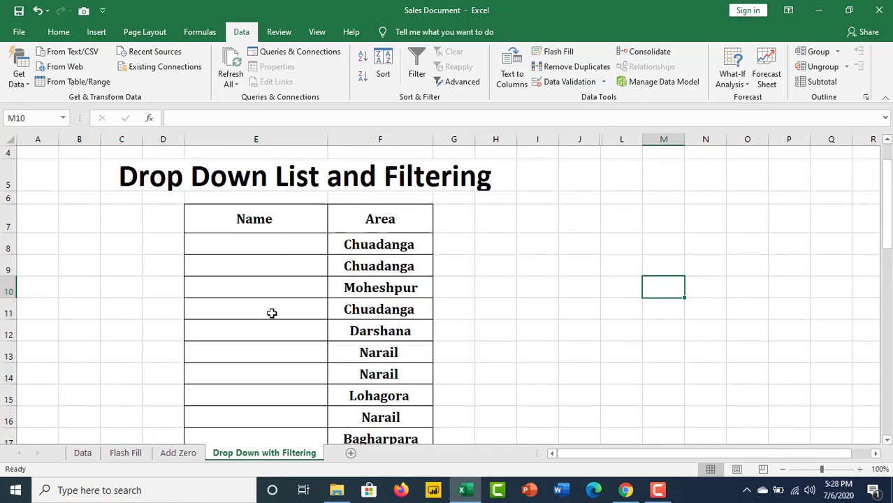
Check the drop-down choices in E8 with column K hidden and compare with cell E9
{"action": "left_click", "coordinate": [298, 280]}
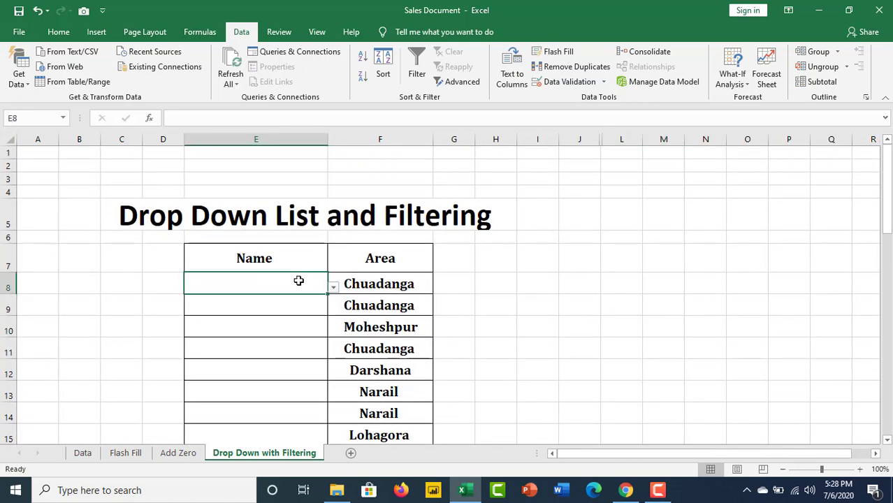
{"action": "left_click", "coordinate": [334, 288]}
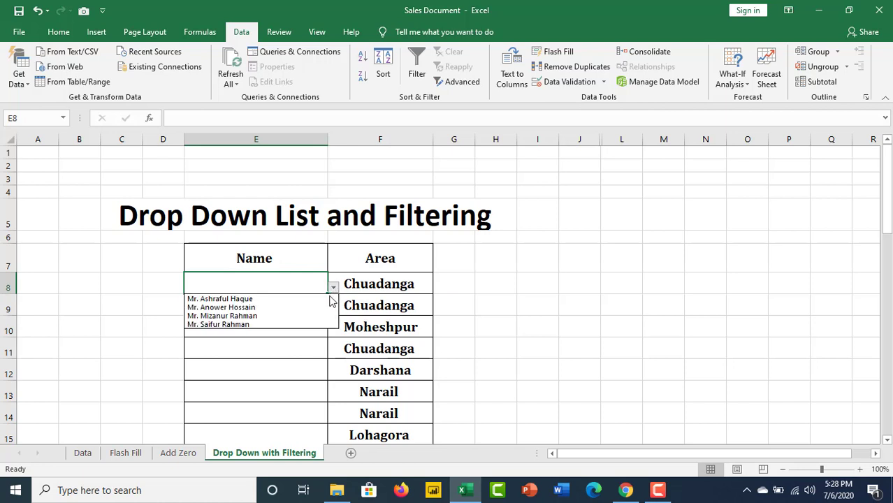
{"action": "key", "text": "Escape"}
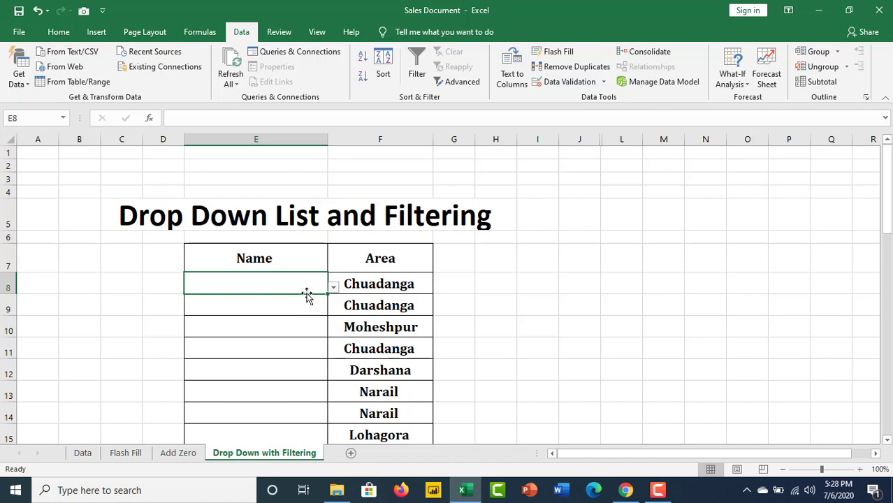
{"action": "left_click", "coordinate": [334, 288]}
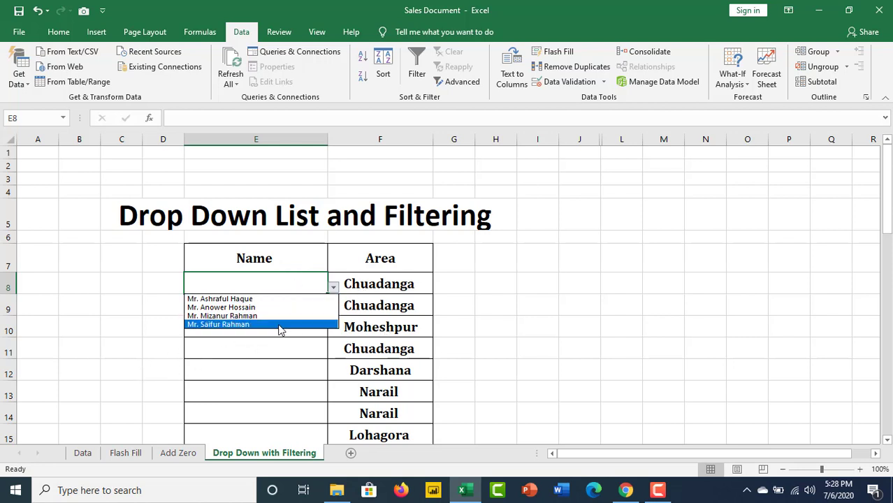
{"action": "left_click", "coordinate": [279, 283]}
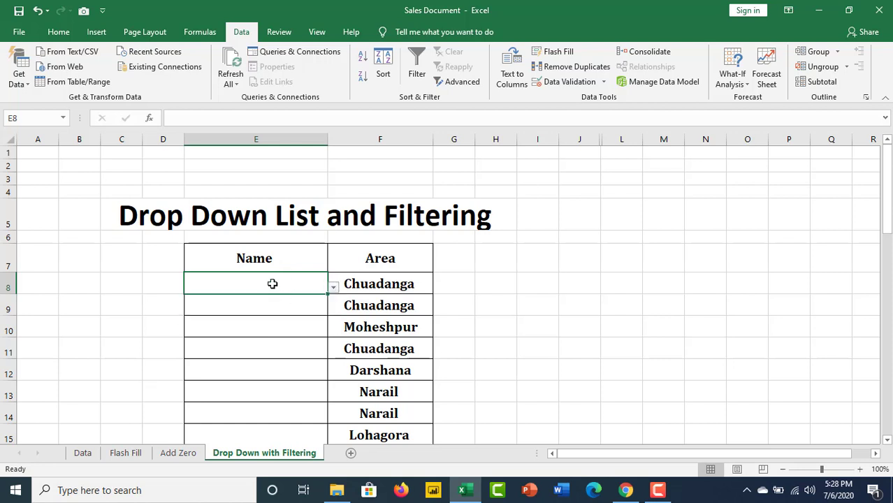
{"action": "left_click", "coordinate": [245, 306]}
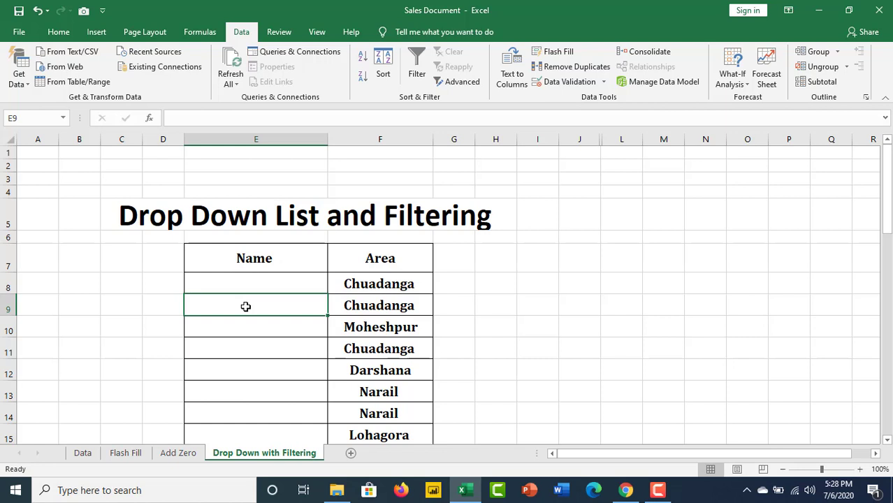
Choose the third listed name in E8 from its drop-down list and fill it down the Name column
{"action": "left_click", "coordinate": [282, 288]}
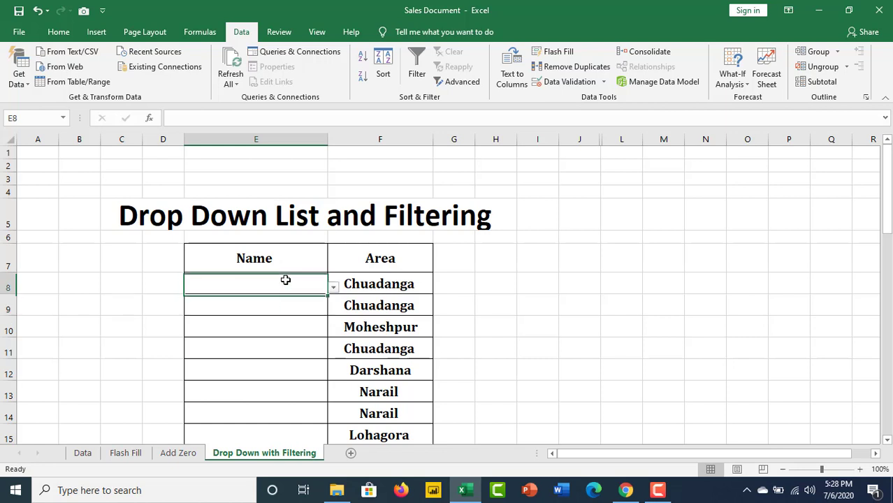
{"action": "left_click", "coordinate": [333, 288]}
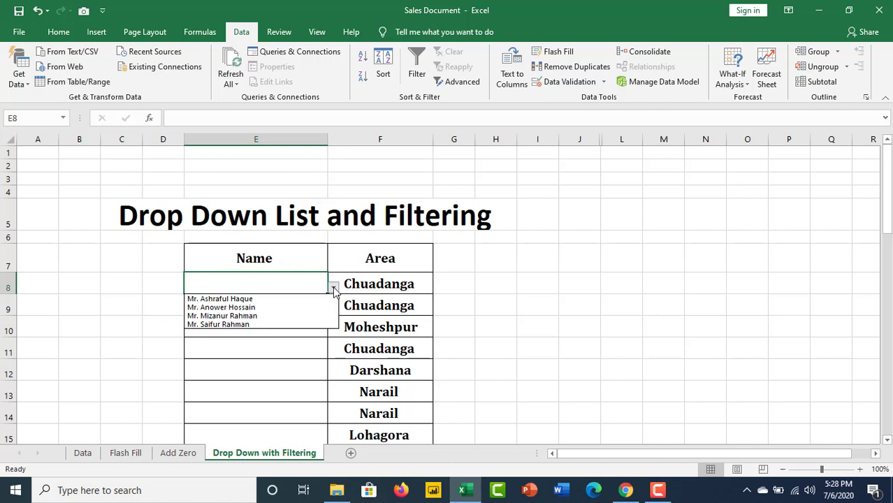
{"action": "left_click", "coordinate": [233, 316]}
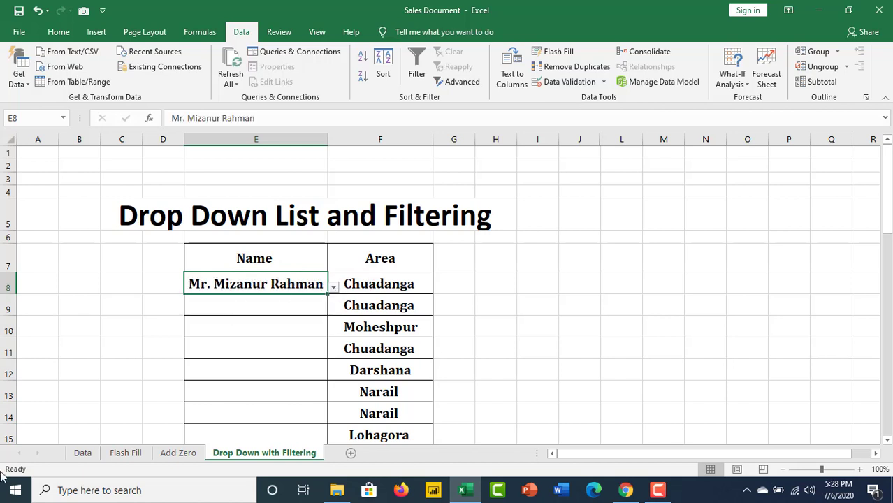
{"action": "double_click", "coordinate": [328, 294]}
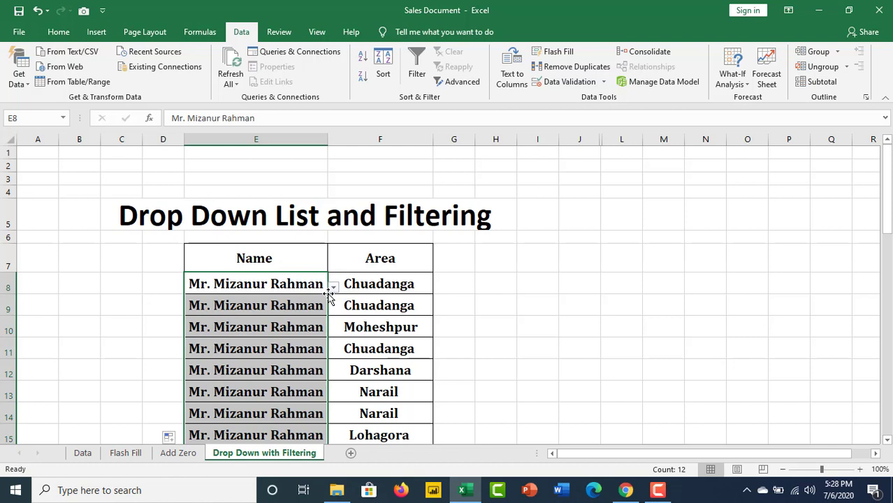
Use the drop-down lists to set E9 to the second listed name and E10 to the first
{"action": "scroll", "coordinate": [307, 307], "scroll_direction": "down", "scroll_amount": 1}
{"action": "left_click", "coordinate": [316, 271]}
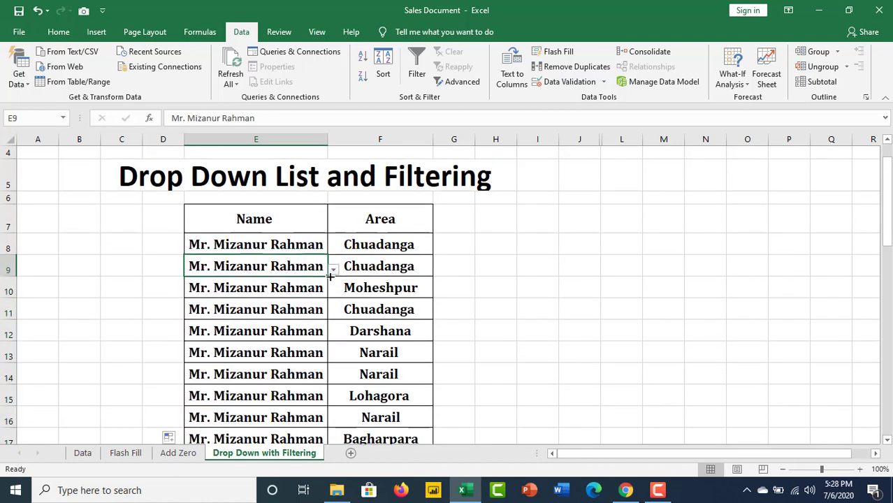
{"action": "left_click", "coordinate": [334, 270]}
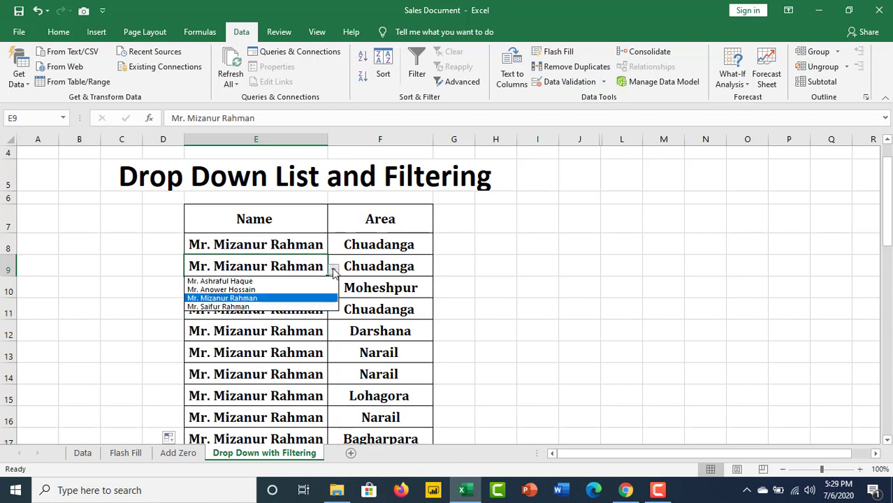
{"action": "left_click", "coordinate": [246, 289]}
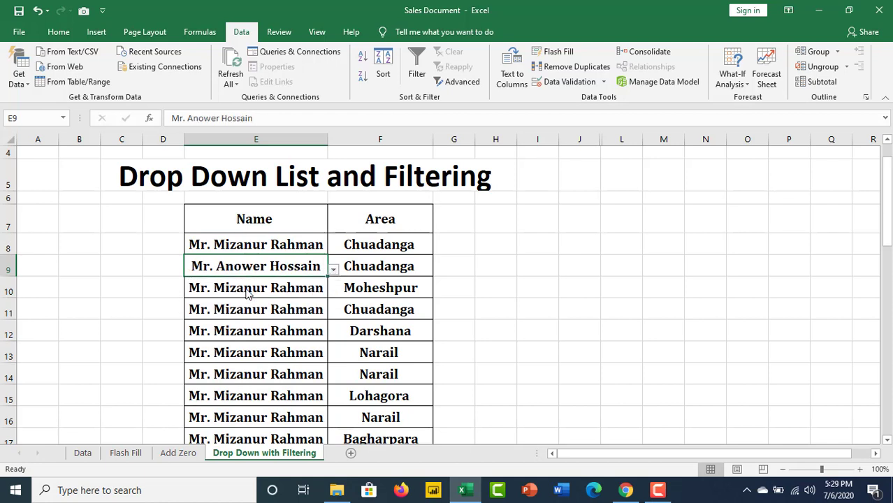
{"action": "left_click", "coordinate": [299, 289]}
{"action": "left_click", "coordinate": [334, 291]}
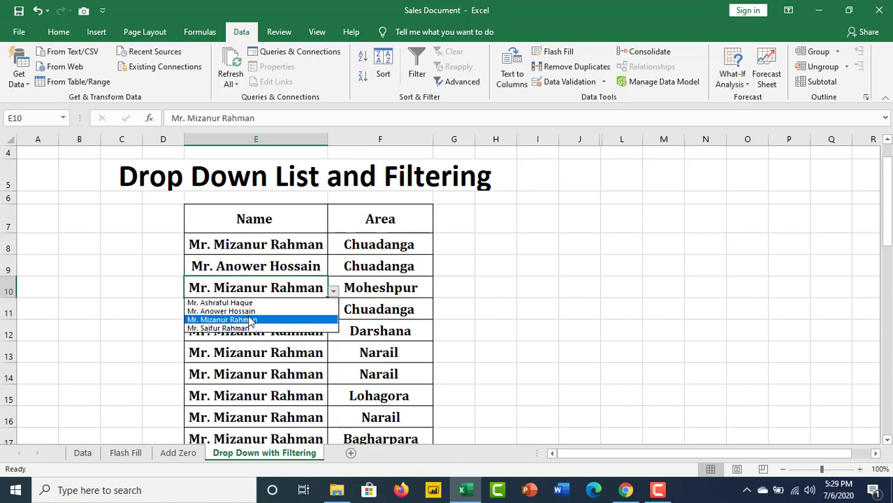
{"action": "left_click", "coordinate": [233, 303]}
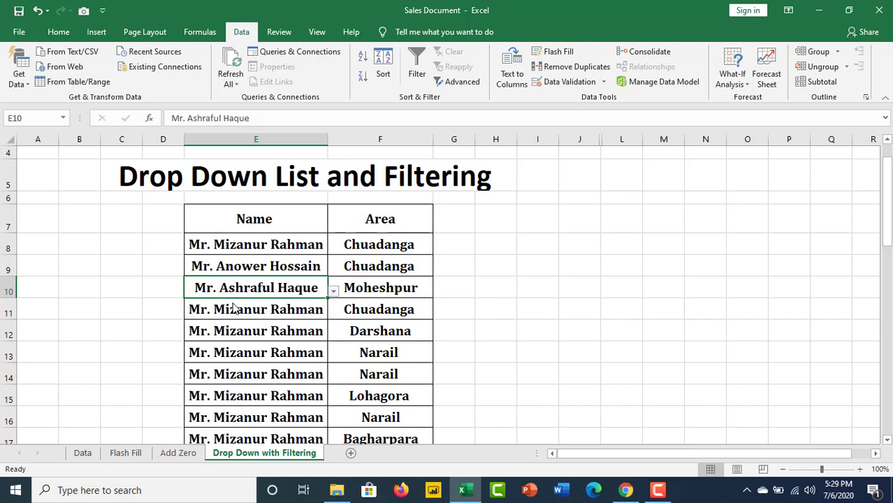
Use the drop-down lists to set E11 to the fourth listed name and E12 to the second
{"action": "left_click", "coordinate": [318, 310]}
{"action": "left_click", "coordinate": [334, 313]}
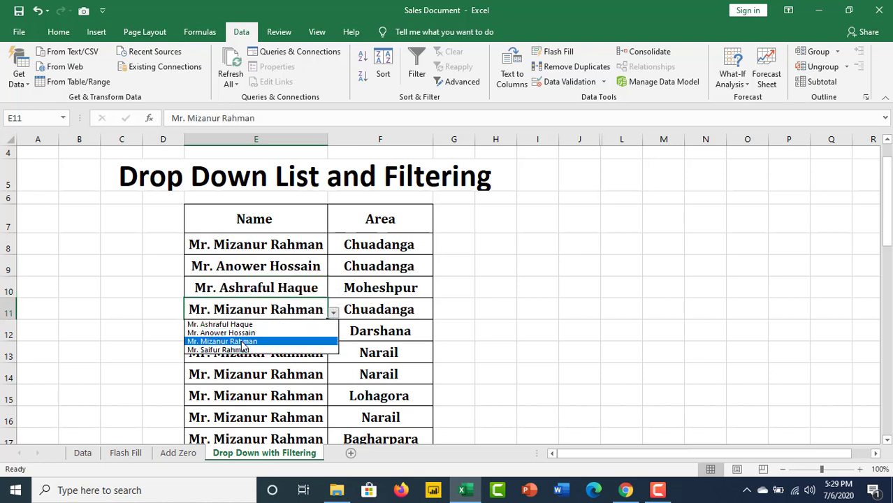
{"action": "left_click", "coordinate": [224, 350]}
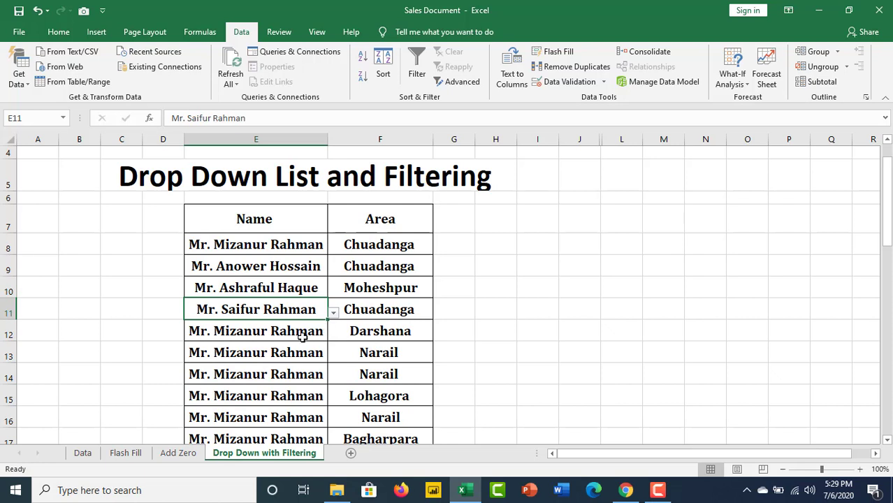
{"action": "left_click", "coordinate": [327, 334]}
{"action": "left_click", "coordinate": [333, 335]}
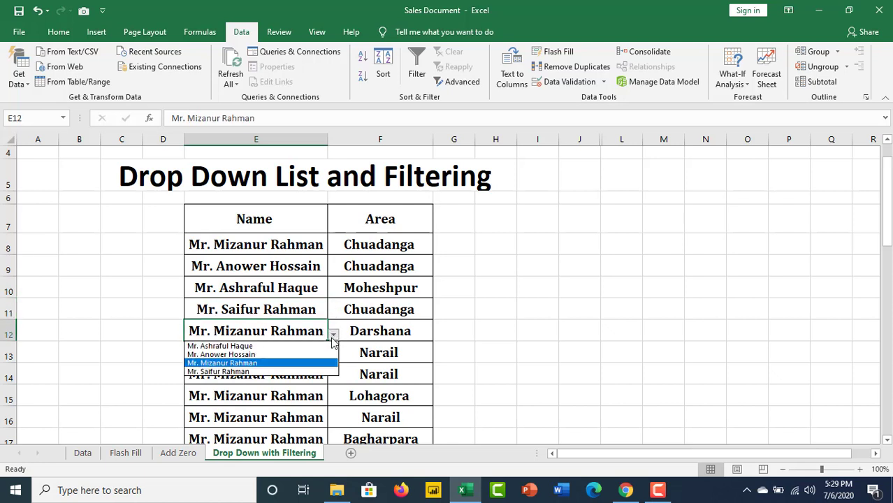
{"action": "left_click", "coordinate": [239, 354]}
Use the drop-down lists to set E13 to the third listed name and E14 to the first
{"action": "left_click", "coordinate": [286, 352]}
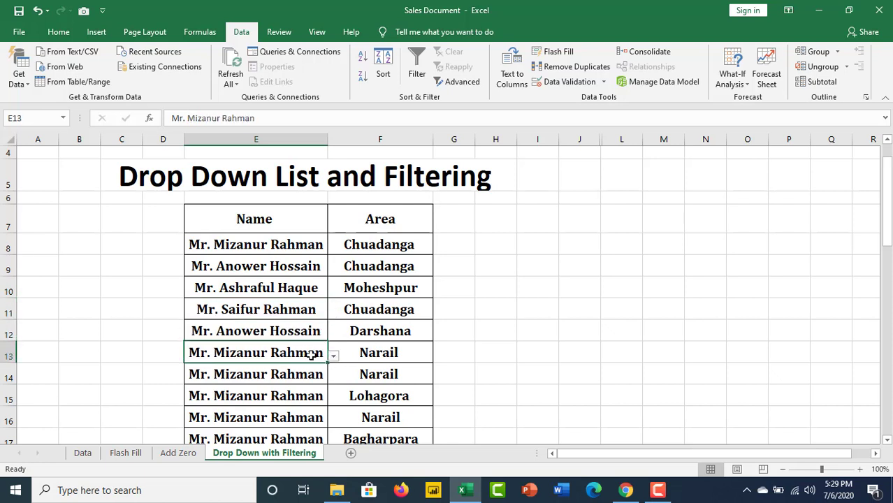
{"action": "left_click", "coordinate": [333, 356]}
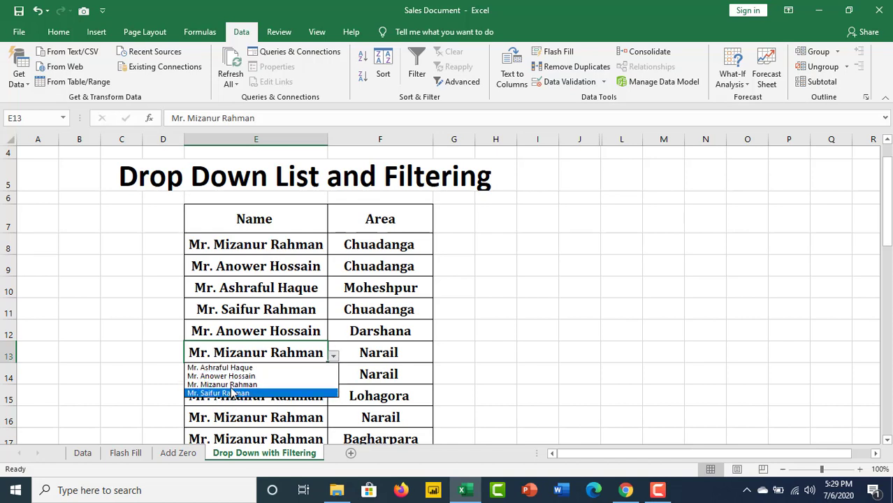
{"action": "left_click", "coordinate": [235, 393]}
{"action": "left_click", "coordinate": [293, 376]}
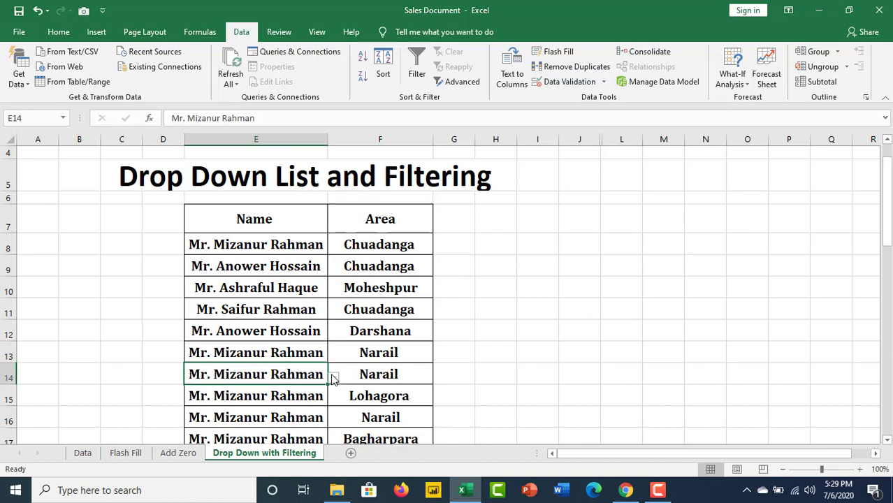
{"action": "left_click", "coordinate": [333, 378]}
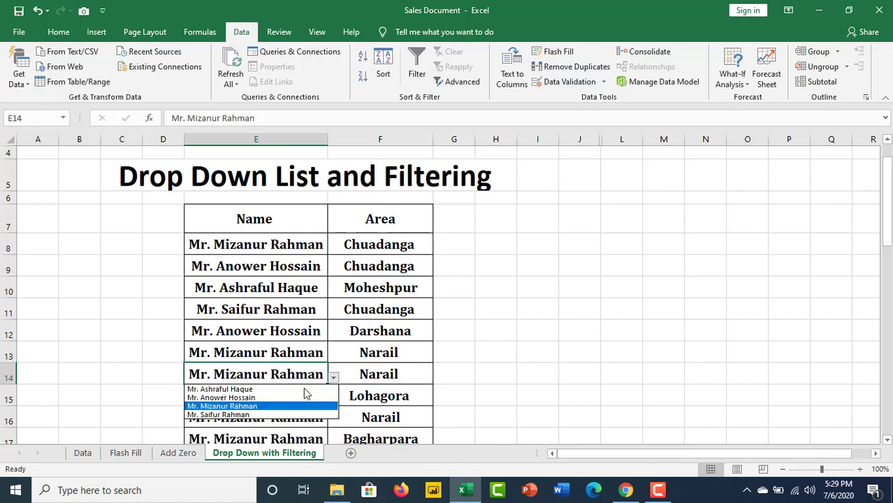
{"action": "left_click", "coordinate": [238, 389]}
Use the drop-down lists to set E15 to the third listed name and E16 to the fourth
{"action": "scroll", "coordinate": [279, 366], "scroll_direction": "down", "scroll_amount": 2}
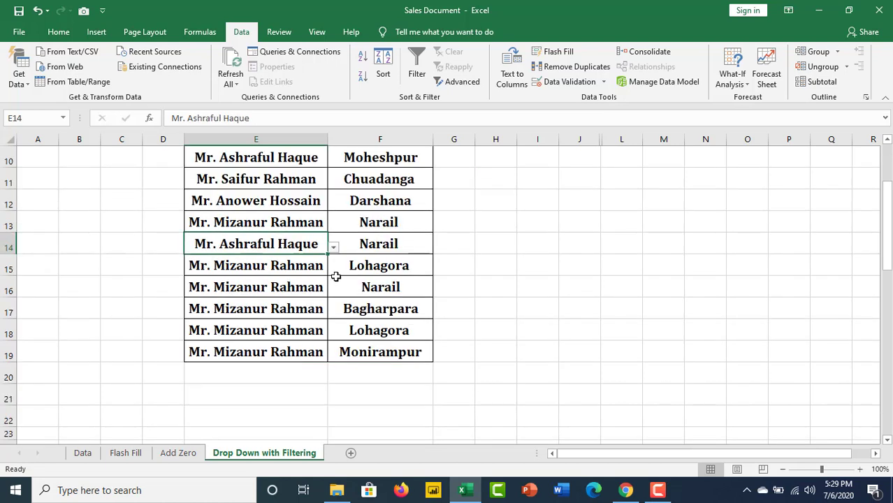
{"action": "left_click", "coordinate": [311, 269]}
{"action": "left_click", "coordinate": [333, 269]}
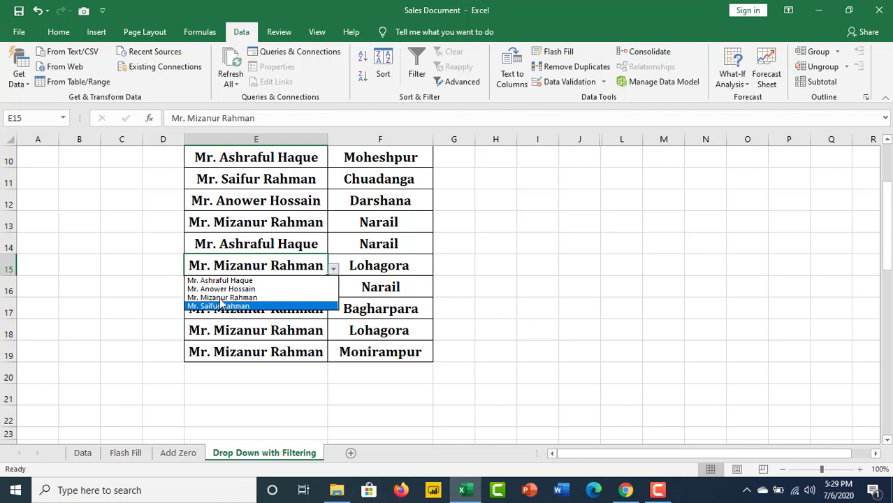
{"action": "left_click", "coordinate": [231, 299]}
{"action": "left_click", "coordinate": [293, 287]}
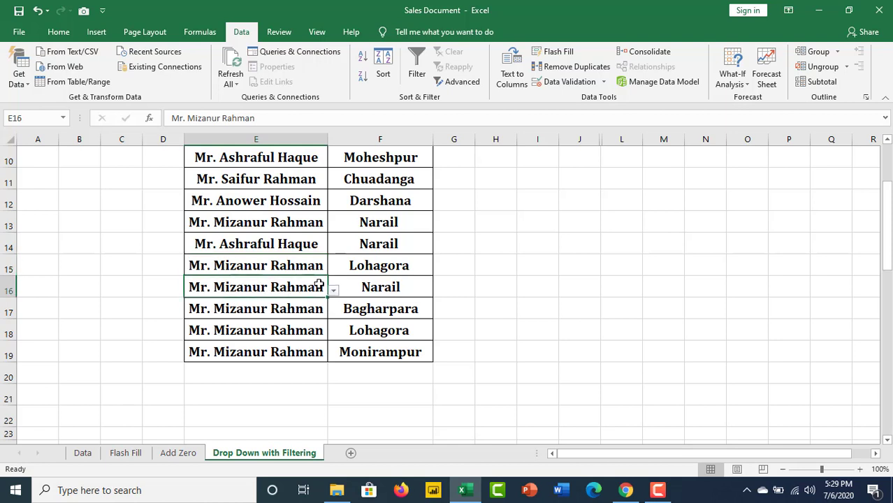
{"action": "left_click", "coordinate": [334, 290]}
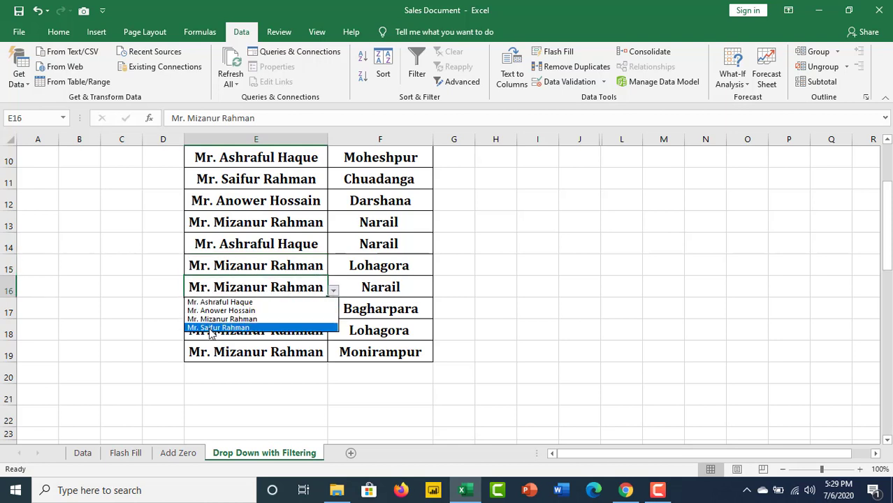
{"action": "left_click", "coordinate": [217, 328]}
Use the drop-down lists to set E17 to the second listed name and E18 to the first
{"action": "left_click", "coordinate": [307, 312]}
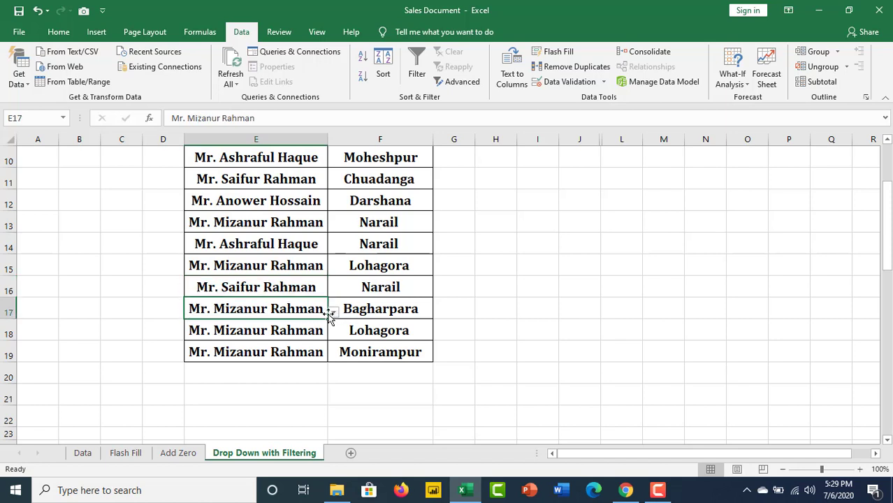
{"action": "left_click", "coordinate": [333, 311]}
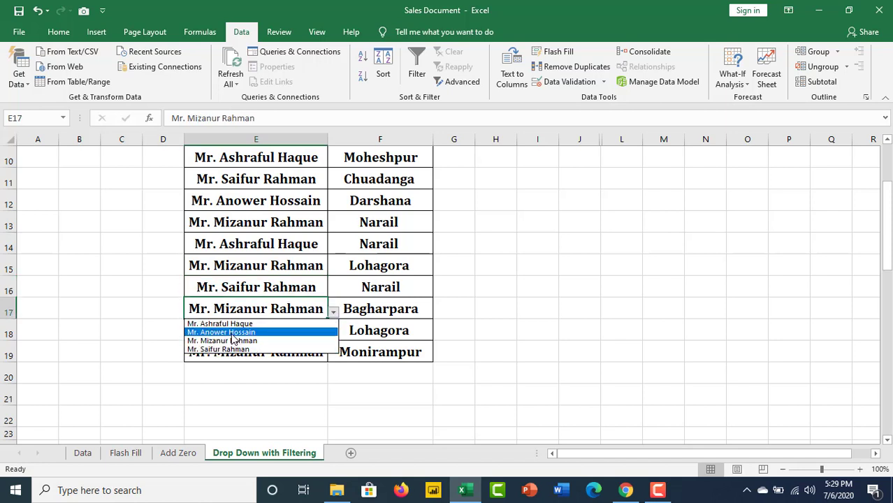
{"action": "left_click", "coordinate": [229, 332]}
{"action": "left_click", "coordinate": [290, 327]}
{"action": "left_click", "coordinate": [333, 333]}
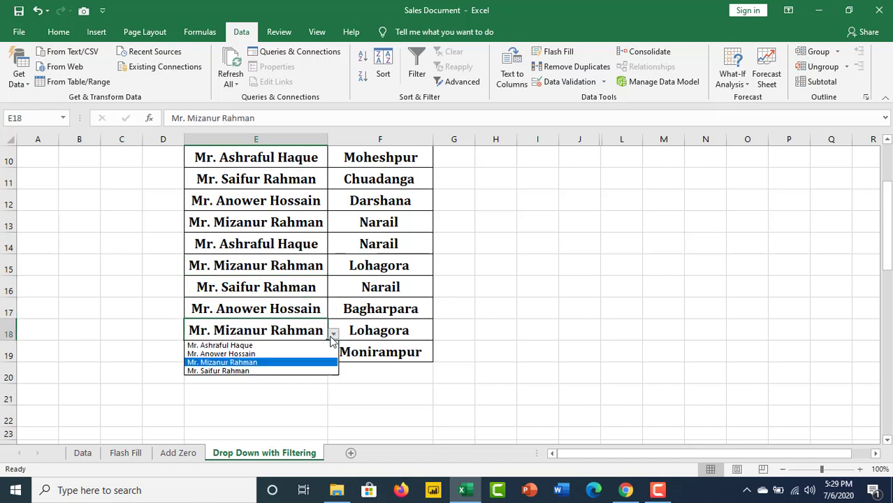
{"action": "left_click", "coordinate": [237, 346]}
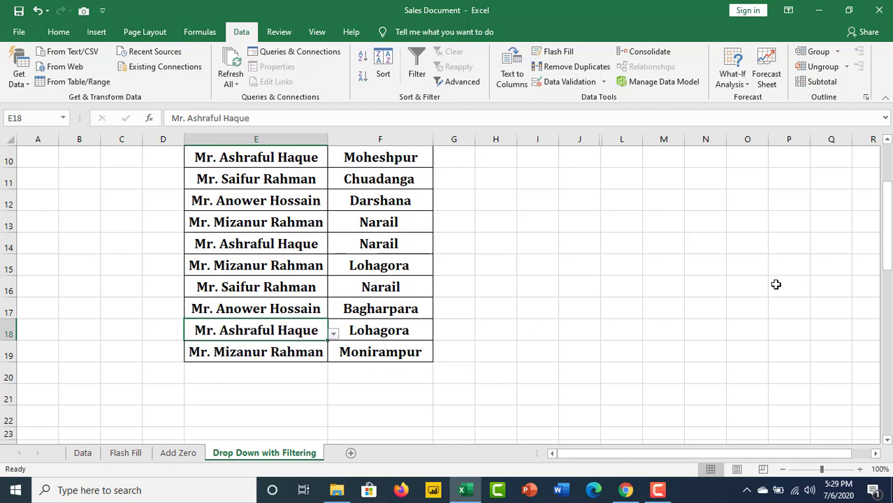
Change the name in E8 to the first entry of its drop-down list
{"action": "left_click", "coordinate": [402, 309]}
{"action": "scroll", "coordinate": [286, 306], "scroll_direction": "up", "scroll_amount": 2}
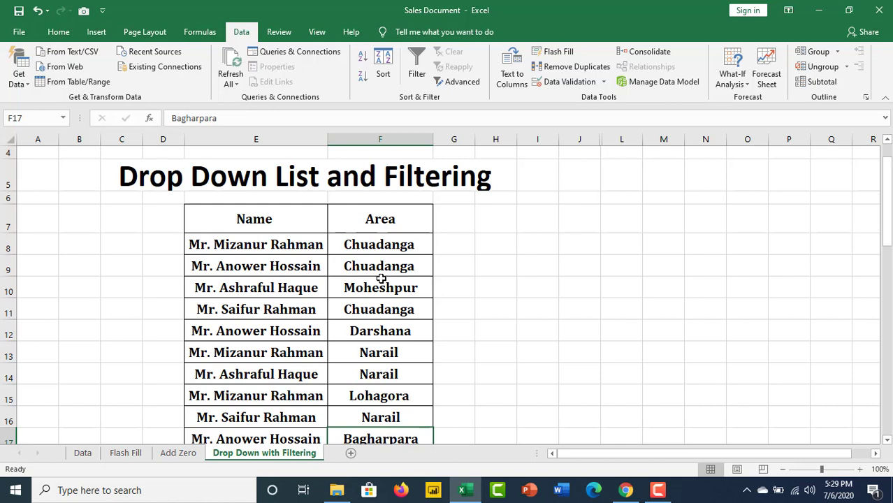
{"action": "left_click", "coordinate": [287, 247]}
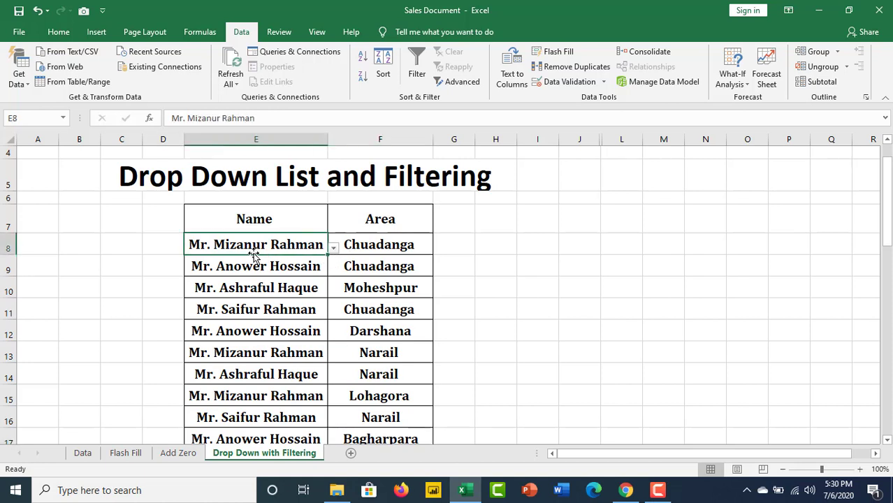
{"action": "left_click", "coordinate": [334, 248]}
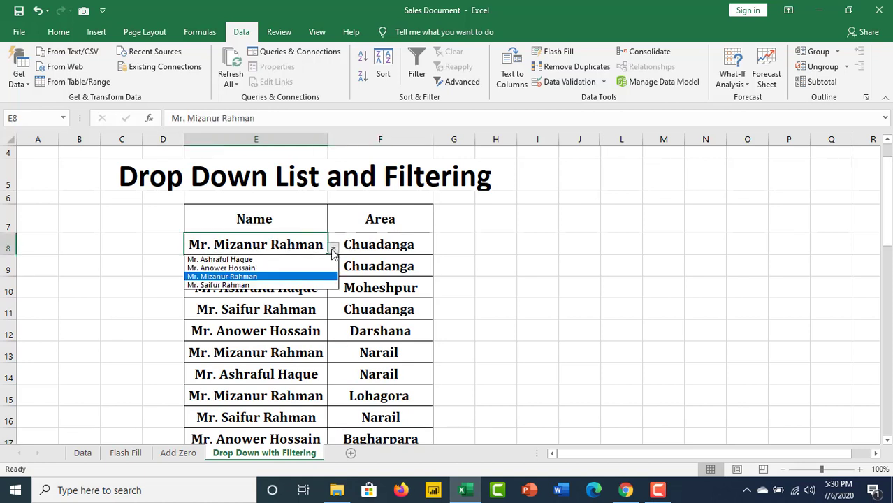
{"action": "left_click", "coordinate": [248, 268]}
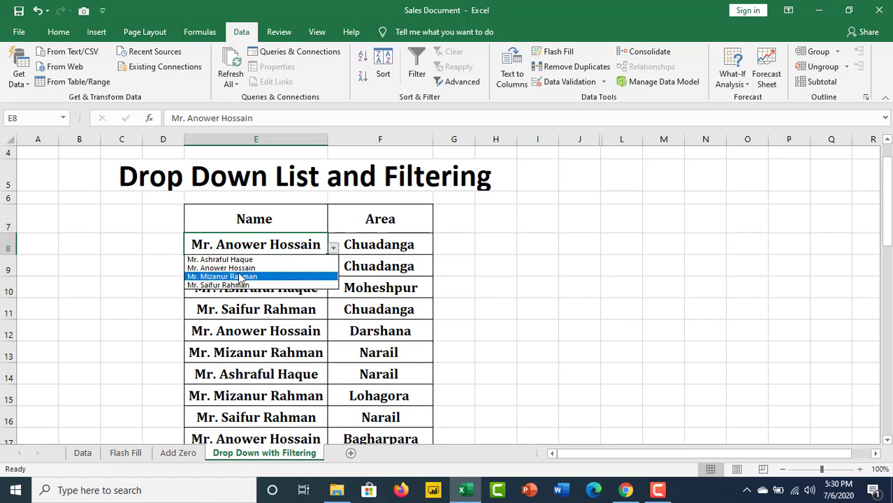
{"action": "left_click", "coordinate": [232, 256]}
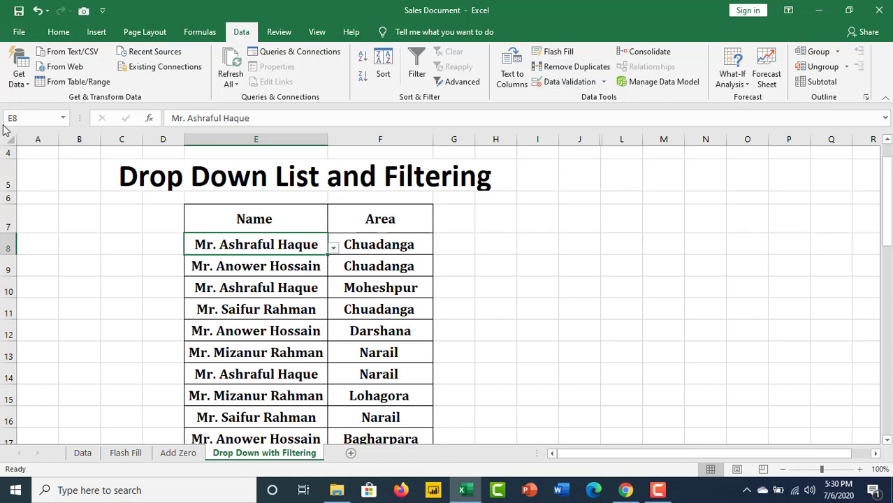
Review the Data Validation settings of E8, including the allowed type and source range, and check its drop-down choices without changing anything
{"action": "left_click", "coordinate": [73, 32]}
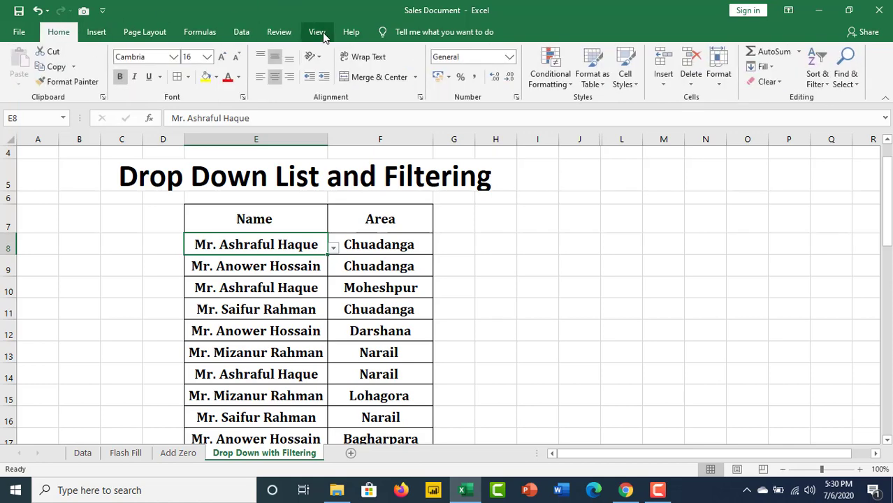
{"action": "left_click", "coordinate": [246, 32]}
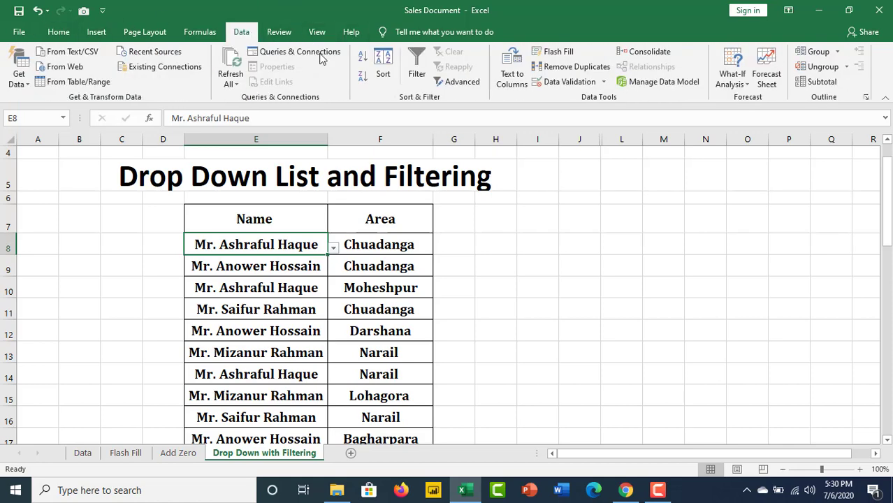
{"action": "left_click", "coordinate": [559, 84]}
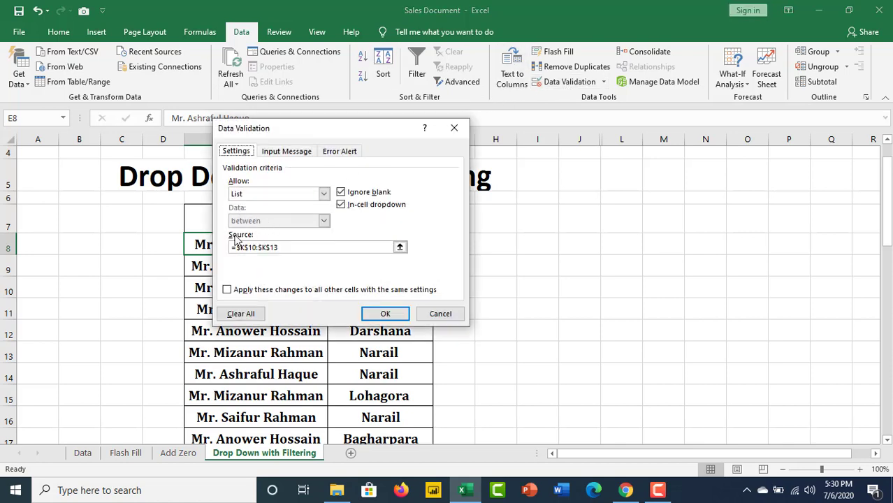
{"action": "left_click", "coordinate": [324, 195]}
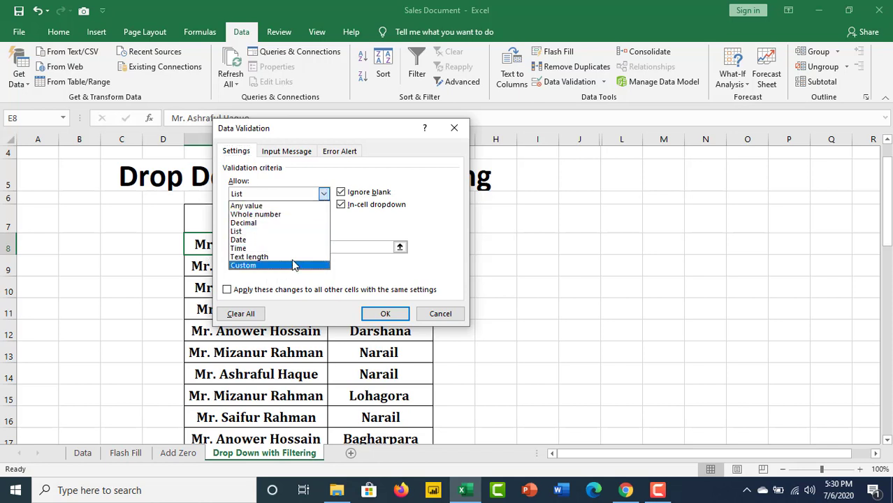
{"action": "left_click", "coordinate": [236, 233]}
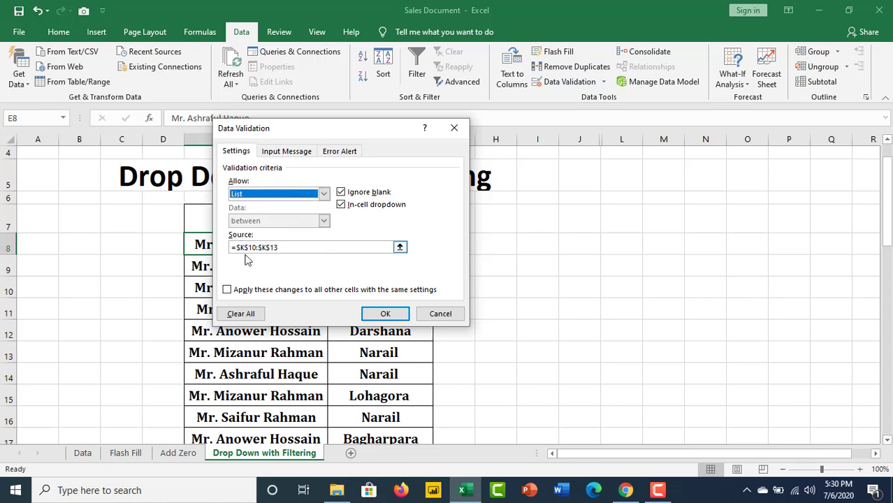
{"action": "left_click", "coordinate": [399, 247]}
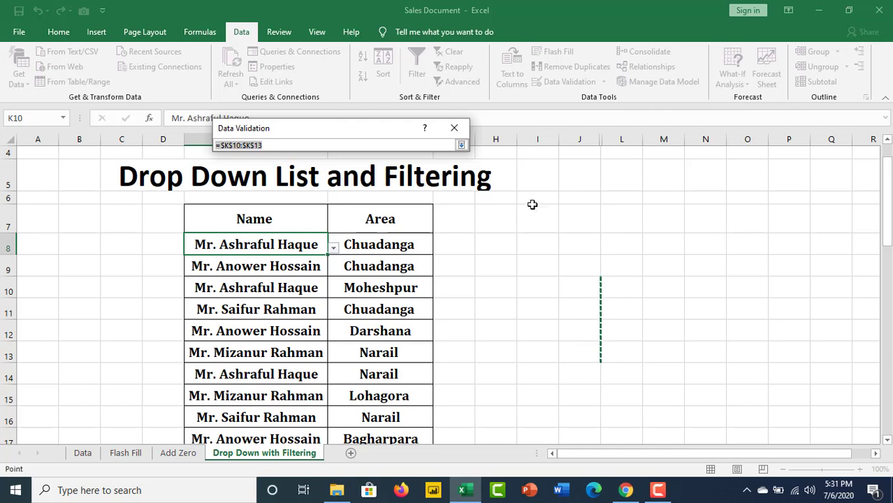
{"action": "left_click", "coordinate": [453, 131]}
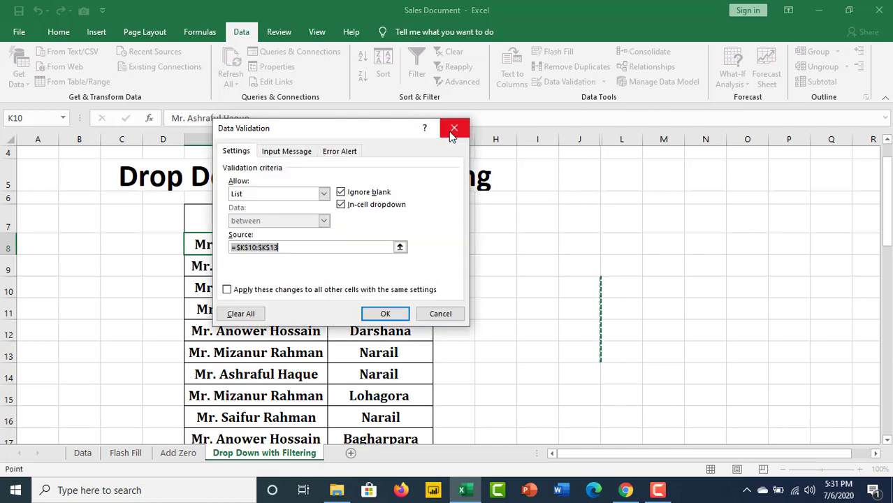
{"action": "left_click", "coordinate": [453, 131]}
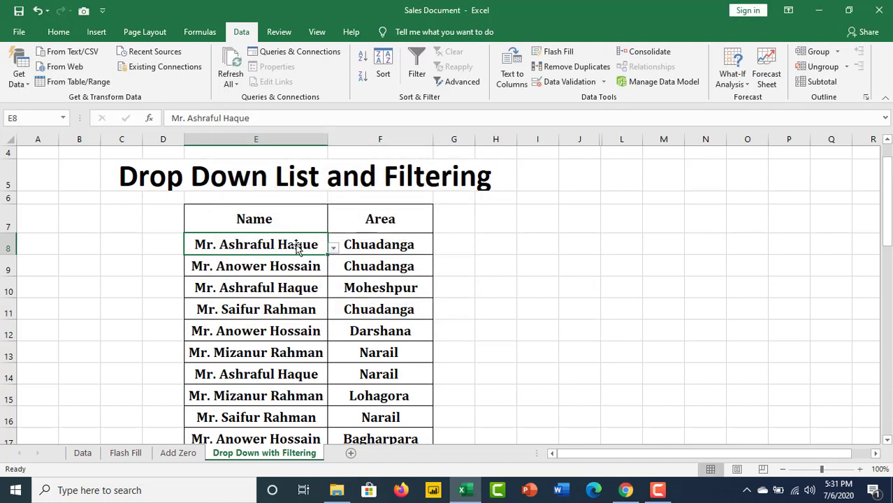
{"action": "left_click", "coordinate": [333, 249]}
{"action": "left_click", "coordinate": [261, 333]}
Try applying a filter to the entire header row 7, and undo it
{"action": "left_click", "coordinate": [372, 223]}
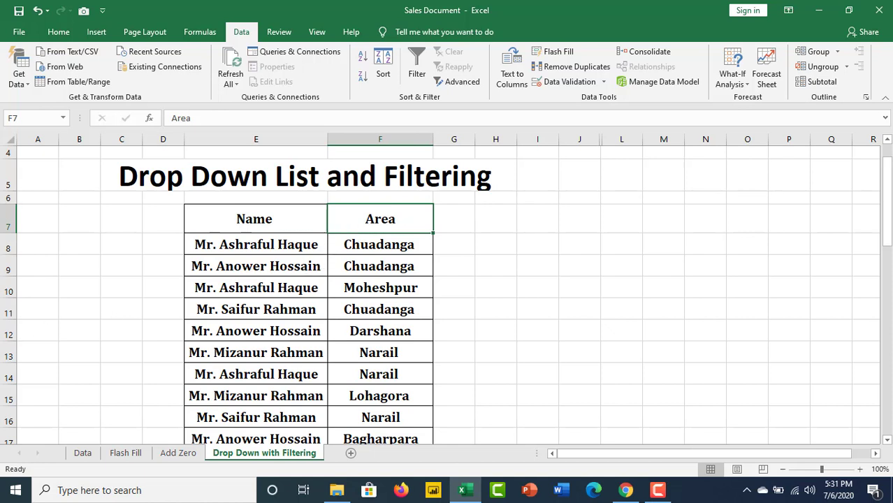
{"action": "left_click", "coordinate": [8, 222]}
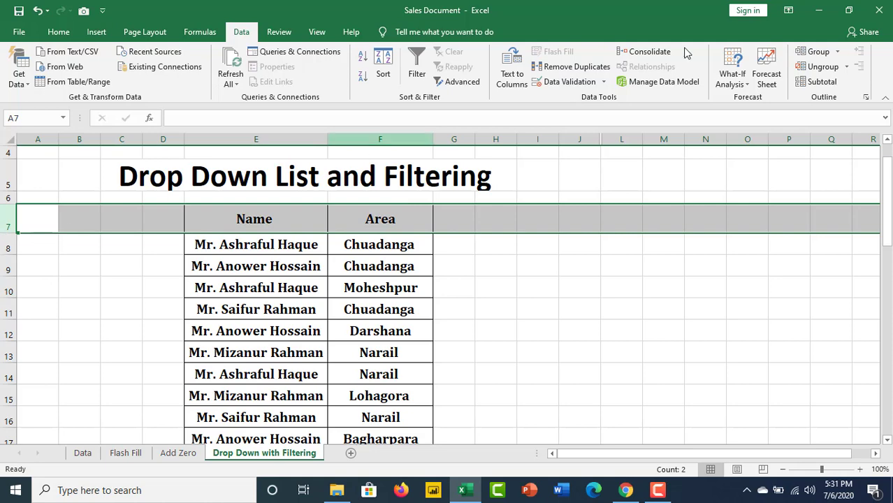
{"action": "left_click", "coordinate": [59, 32]}
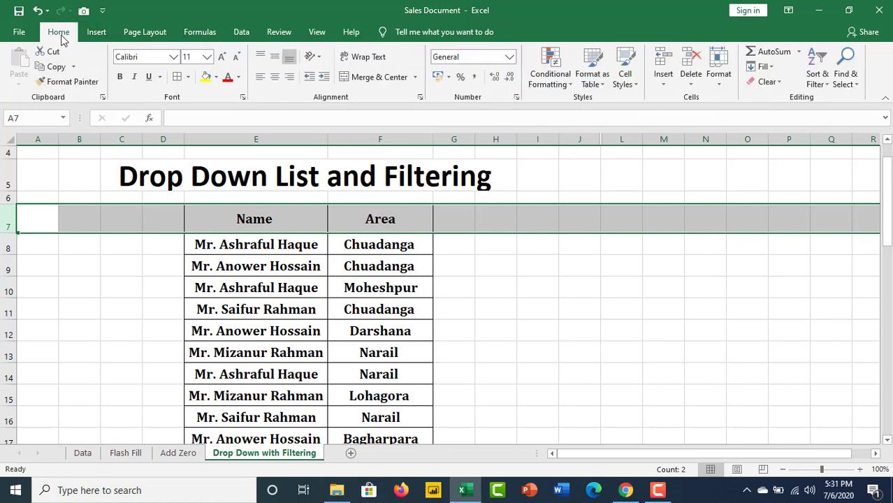
{"action": "left_click", "coordinate": [829, 88]}
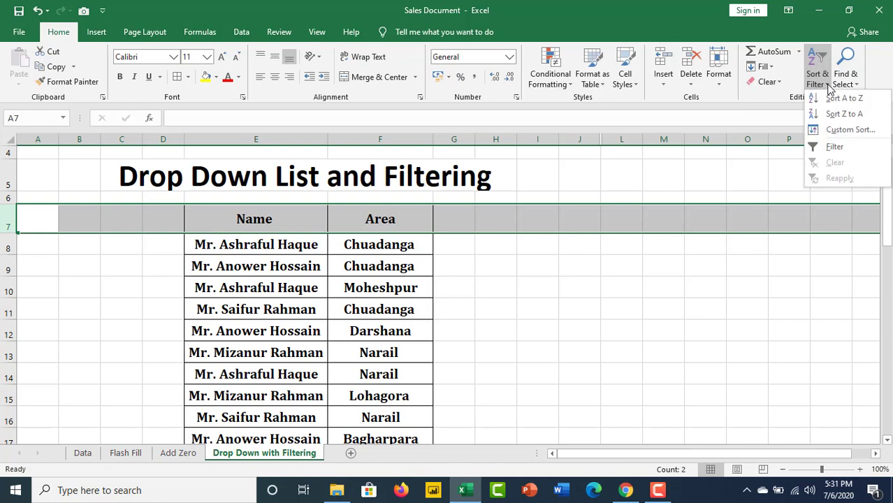
{"action": "left_click", "coordinate": [835, 147]}
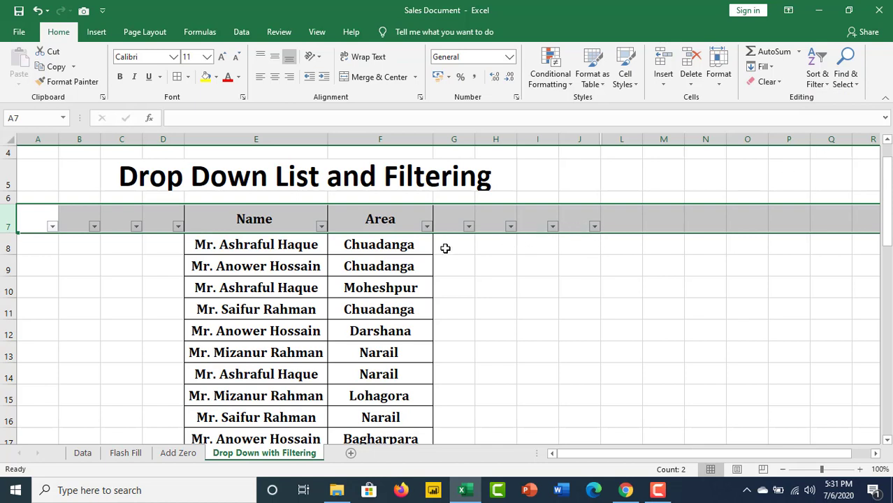
{"action": "key", "text": "ctrl+z"}
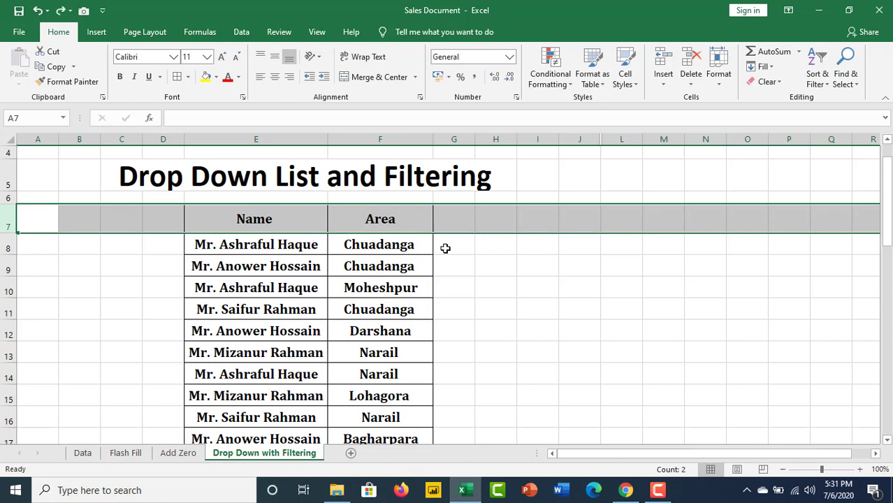
{"action": "left_click", "coordinate": [489, 259]}
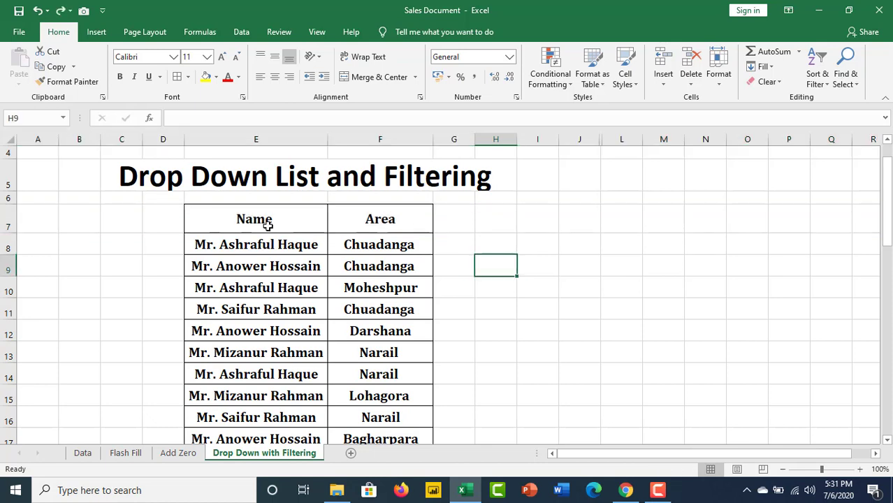
Turn on filtering for the Name and Area headers of the table in row 7
{"action": "left_click_drag", "start_coordinate": [265, 222], "coordinate": [373, 208]}
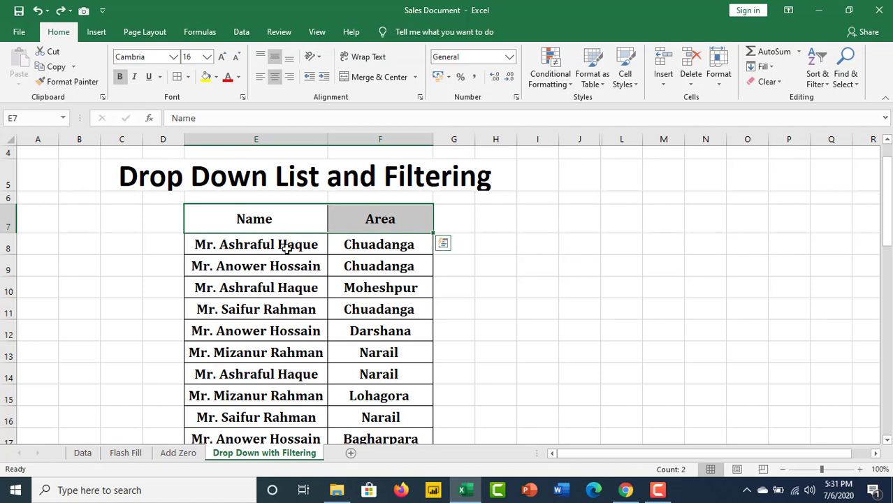
{"action": "left_click", "coordinate": [268, 227]}
{"action": "left_click", "coordinate": [363, 208]}
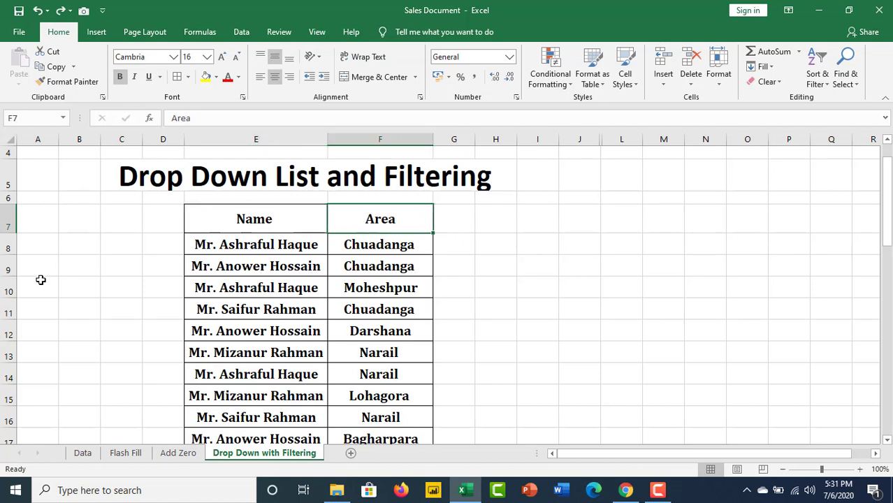
{"action": "left_click", "coordinate": [827, 86]}
{"action": "left_click", "coordinate": [834, 147]}
Filter the Area column to show only the Chuadanga rows
{"action": "left_click", "coordinate": [427, 225]}
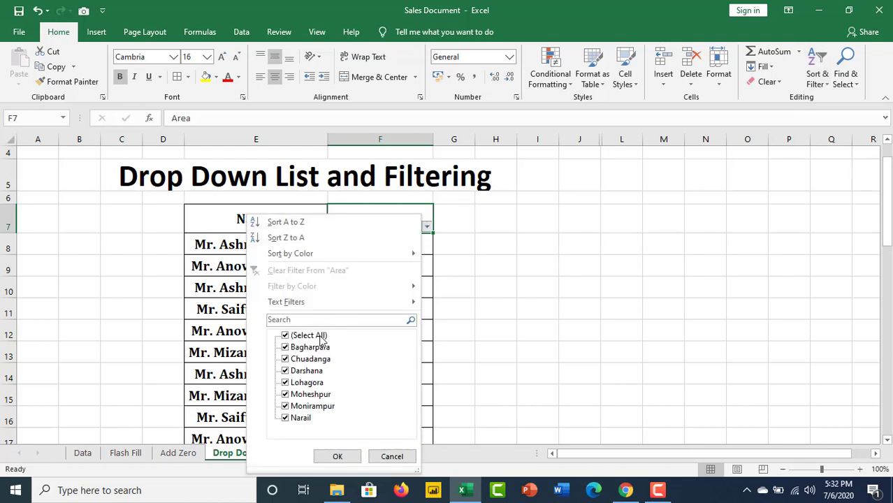
{"action": "left_click", "coordinate": [285, 336]}
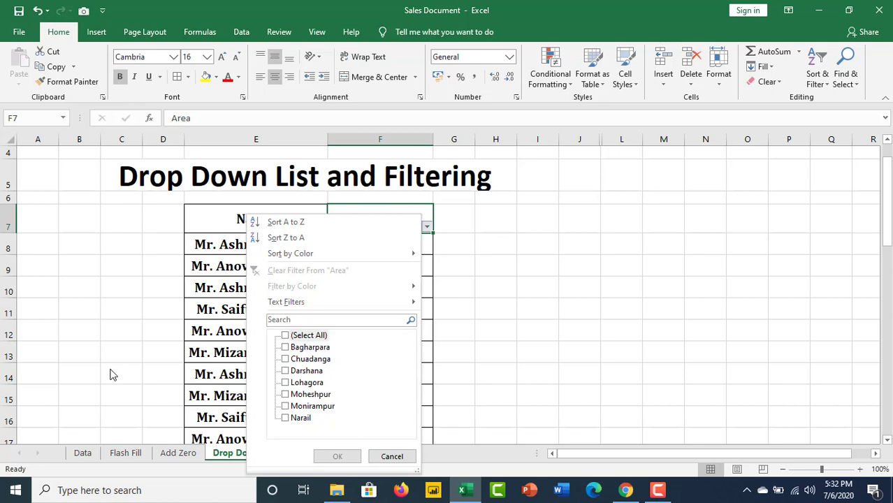
{"action": "left_click", "coordinate": [285, 360]}
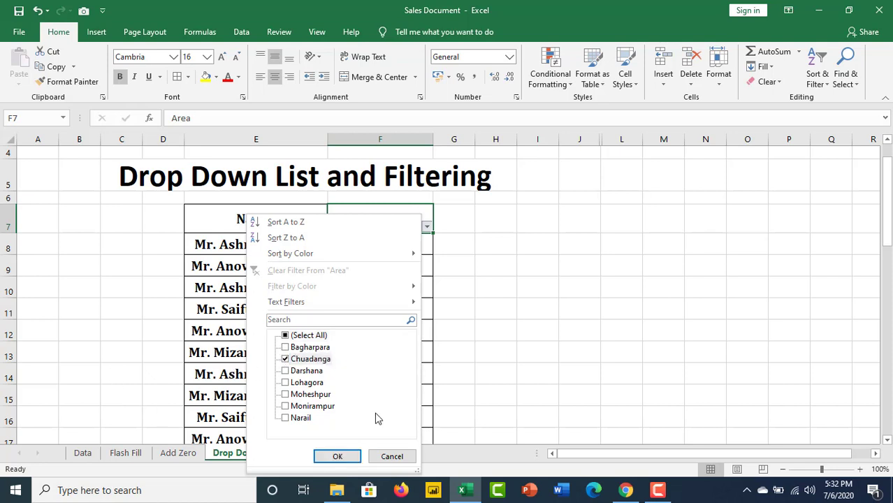
{"action": "left_click", "coordinate": [346, 459]}
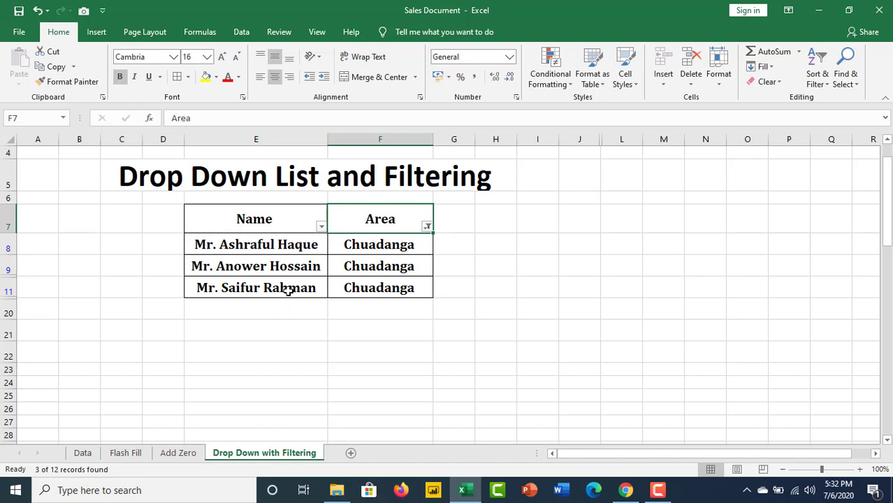
Reselect all areas in the Area column's filter to bring back every row
{"action": "left_click", "coordinate": [427, 227]}
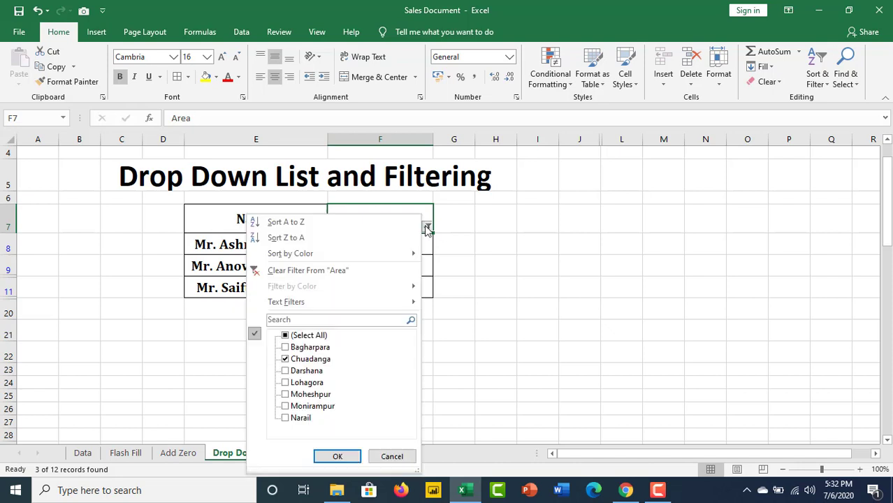
{"action": "left_click", "coordinate": [286, 359]}
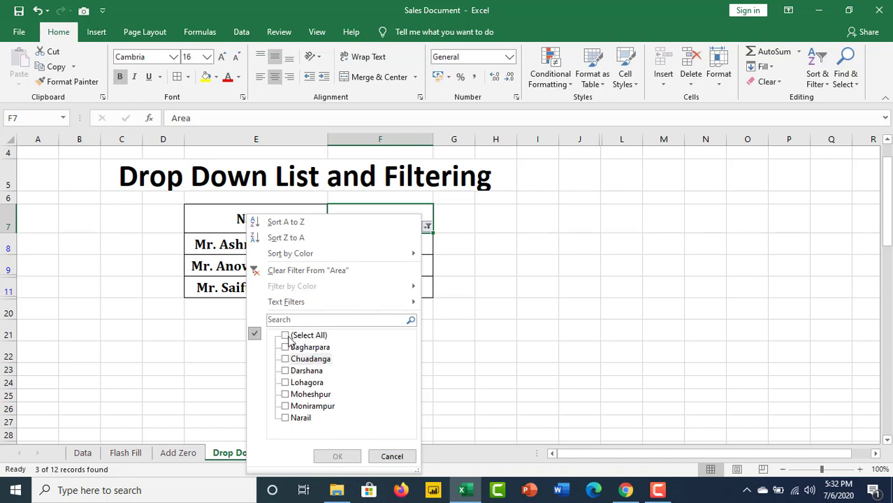
{"action": "left_click", "coordinate": [286, 336]}
{"action": "left_click", "coordinate": [339, 456]}
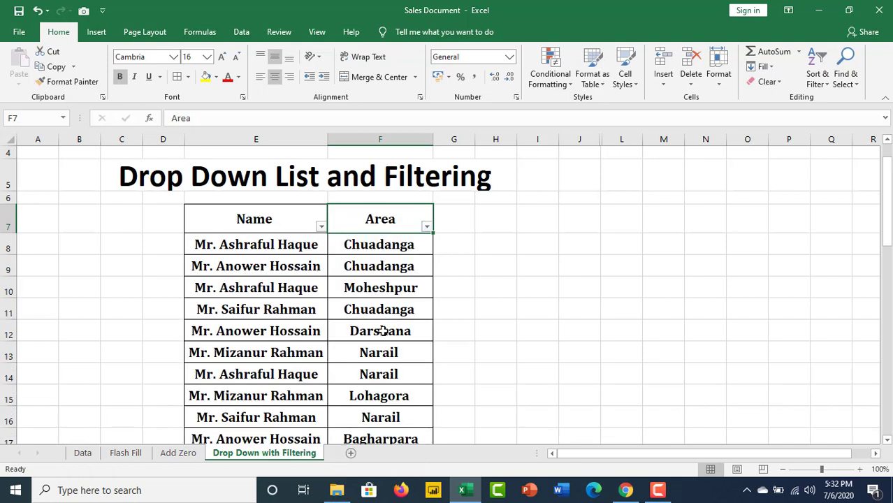
Filter the Name column to show only the rows of the third name in the filter's list
{"action": "left_click", "coordinate": [320, 228]}
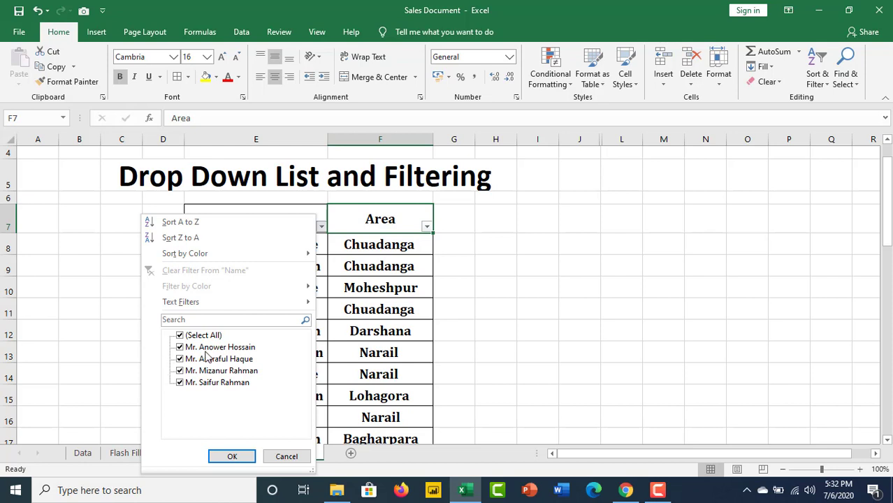
{"action": "left_click", "coordinate": [180, 336]}
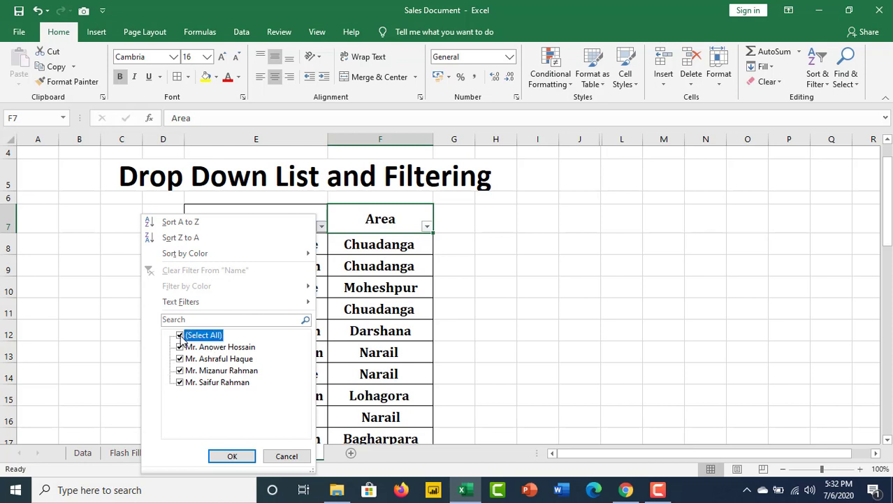
{"action": "left_click", "coordinate": [180, 372]}
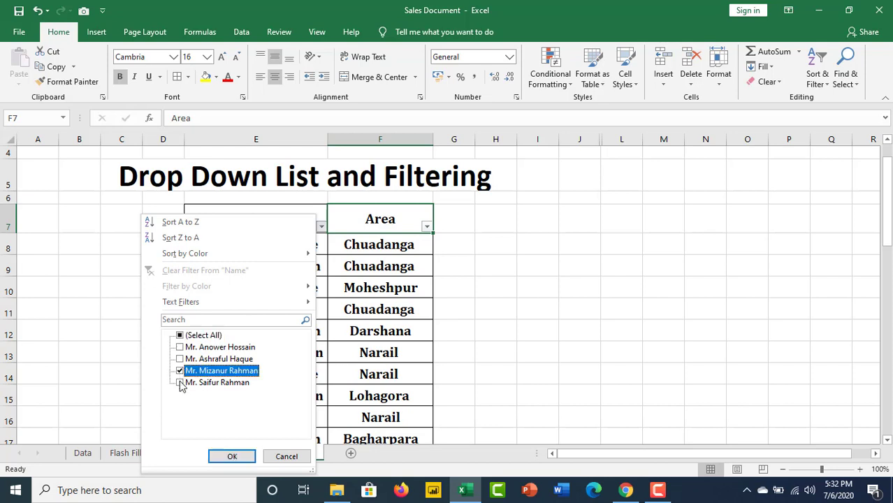
{"action": "left_click", "coordinate": [231, 457]}
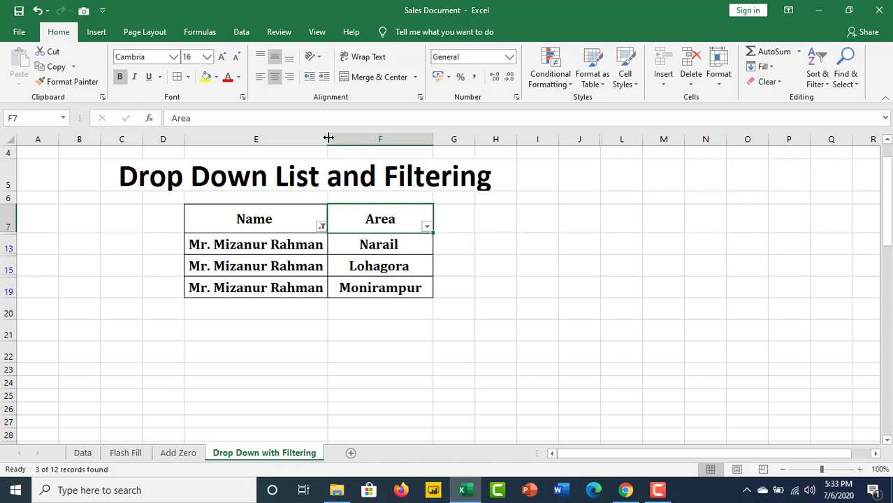
Reselect all names in the Name column's filter to display the full table again
{"action": "left_click", "coordinate": [320, 226]}
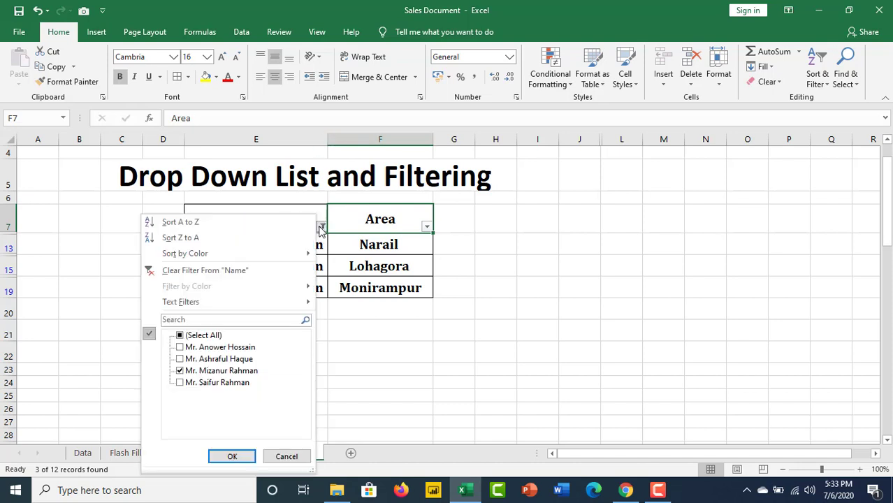
{"action": "left_click", "coordinate": [180, 335]}
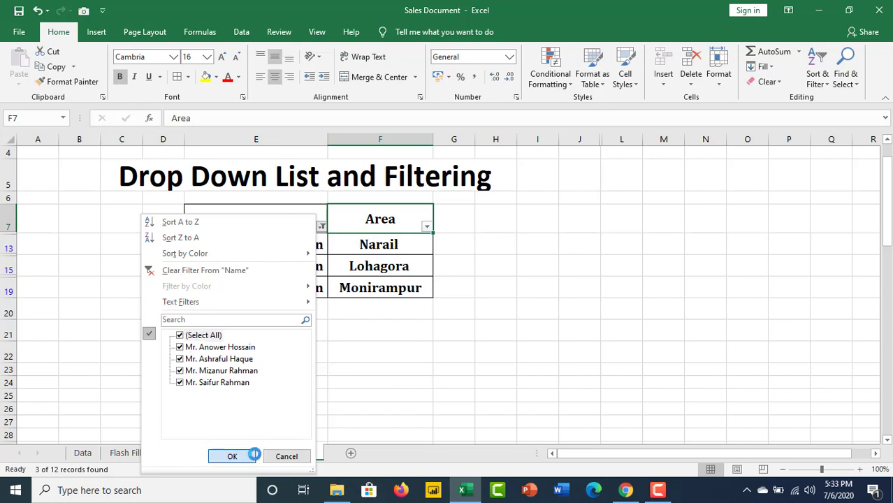
{"action": "left_click", "coordinate": [232, 456]}
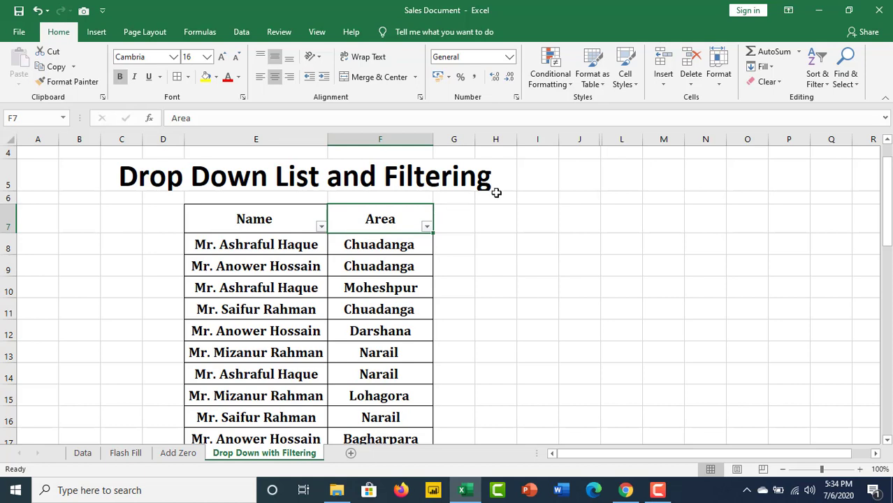
{"action": "left_click", "coordinate": [658, 492]}
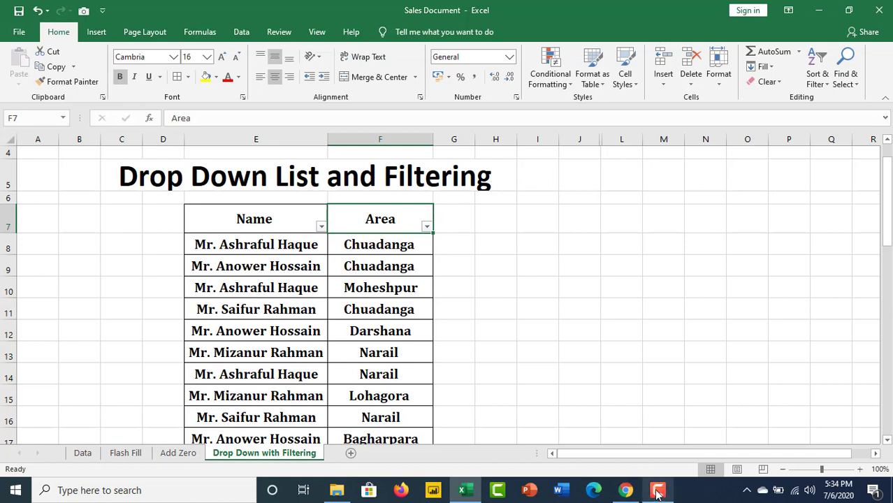